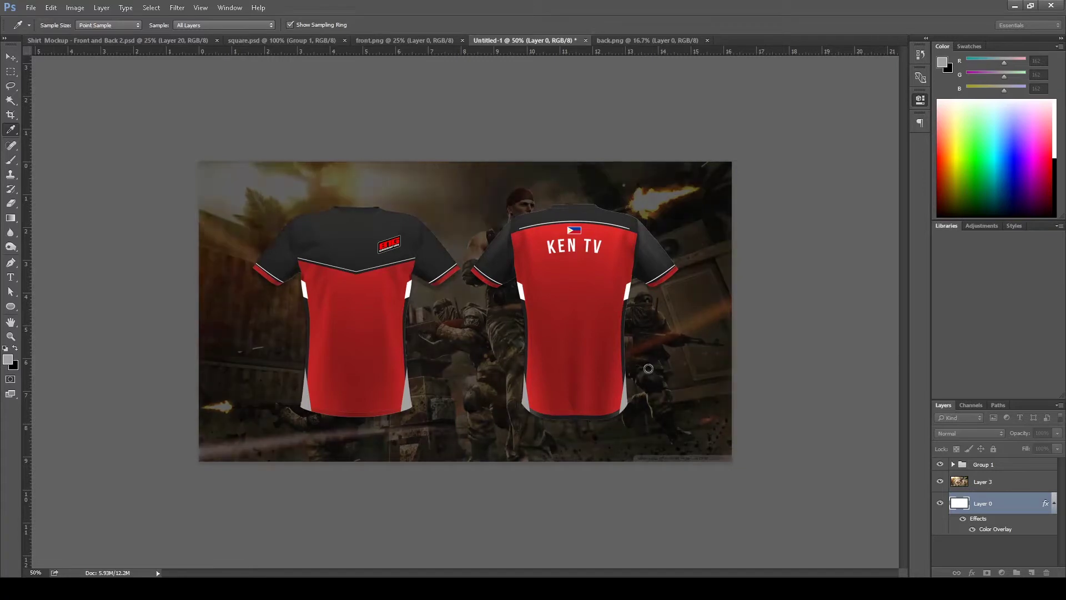
Leave the finished jersey promo and switch to the Shirt Mockup - Front and Back 2.psd document
{"action": "key", "text": "z"}
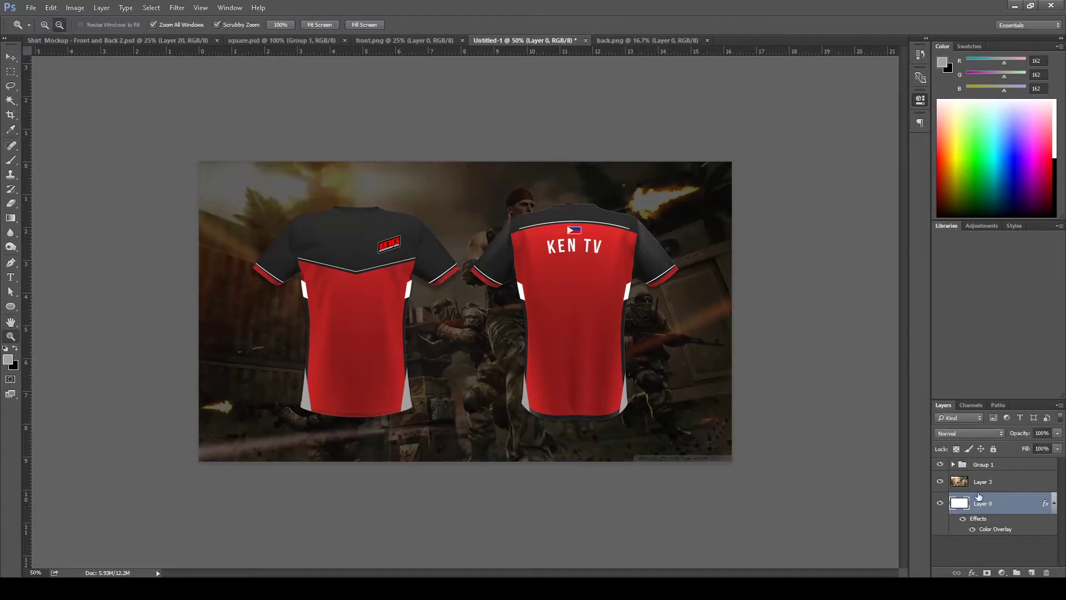
{"action": "key", "text": "alt+bracketright"}
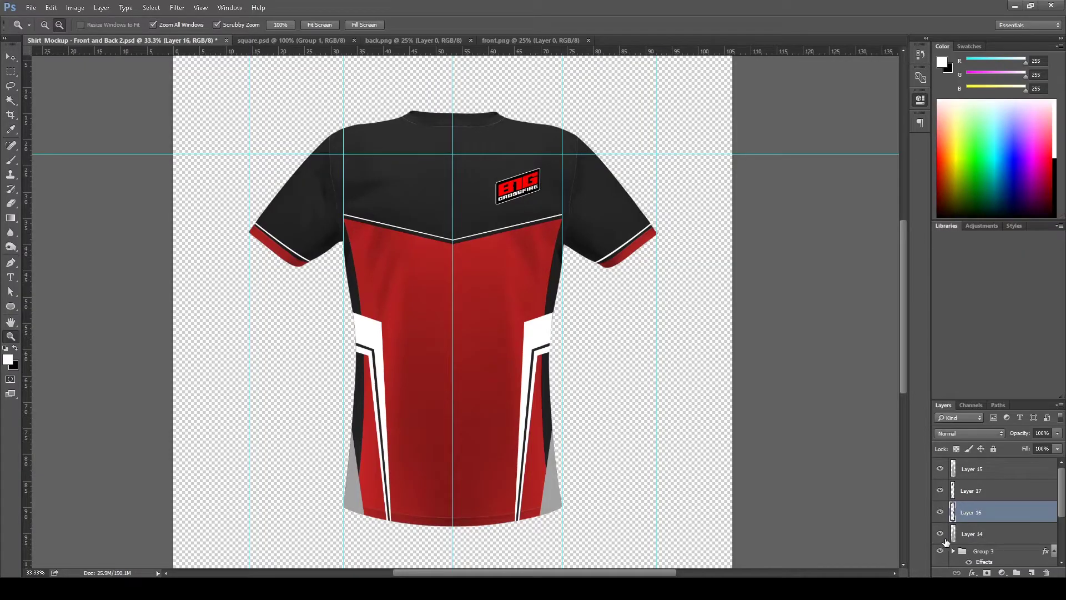
Free-transform Group 3's white side stripes taller toward the chevron and slightly wider
{"action": "left_click", "coordinate": [945, 542]}
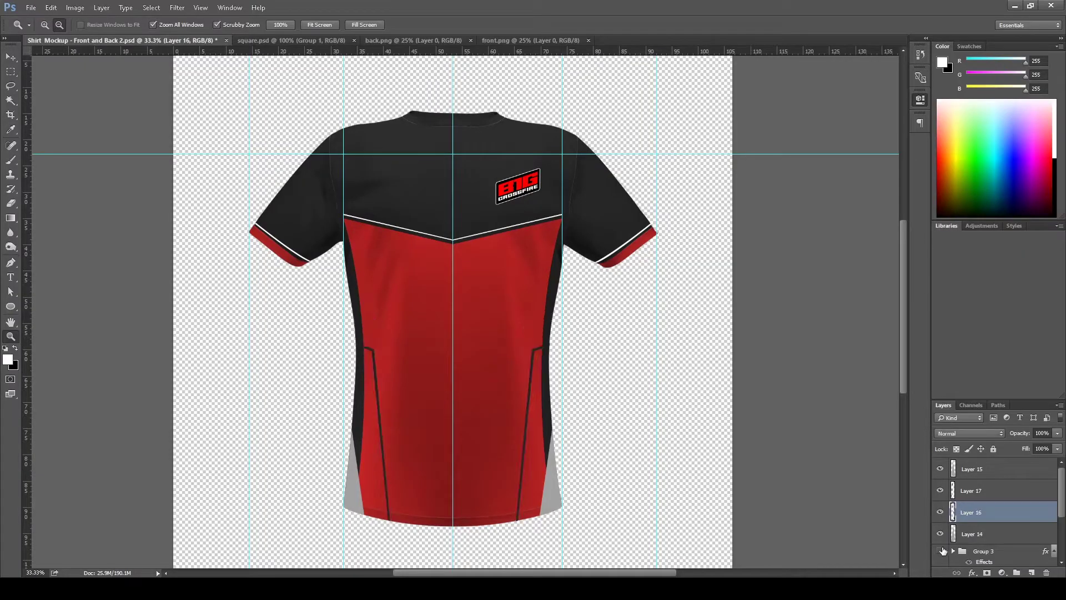
{"action": "left_click", "coordinate": [985, 551]}
{"action": "key", "text": "ctrl+t"}
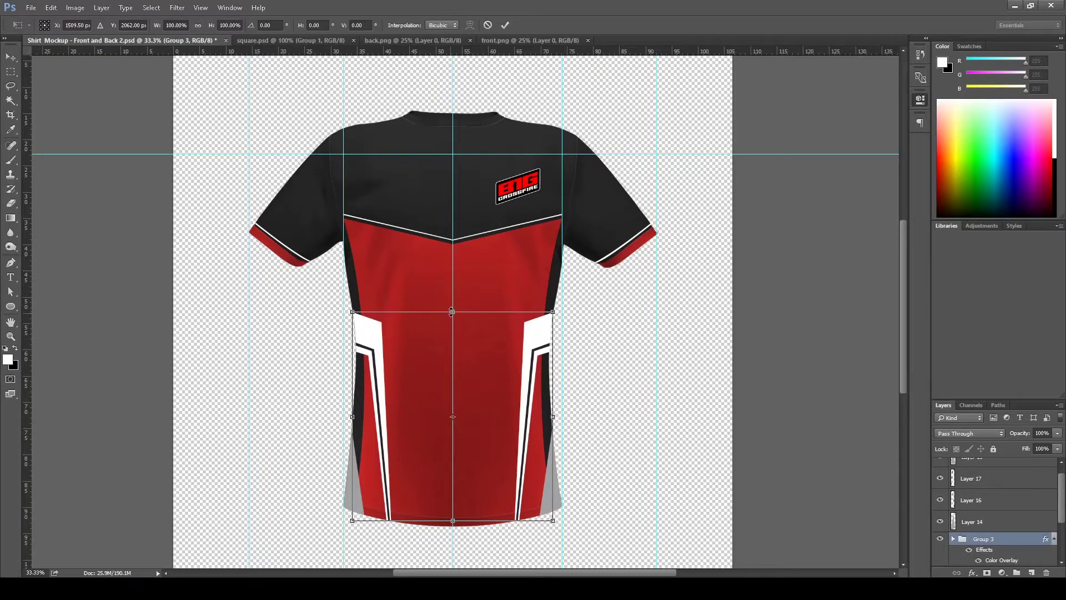
{"action": "left_click_drag", "start_coordinate": [451, 311], "coordinate": [464, 253]}
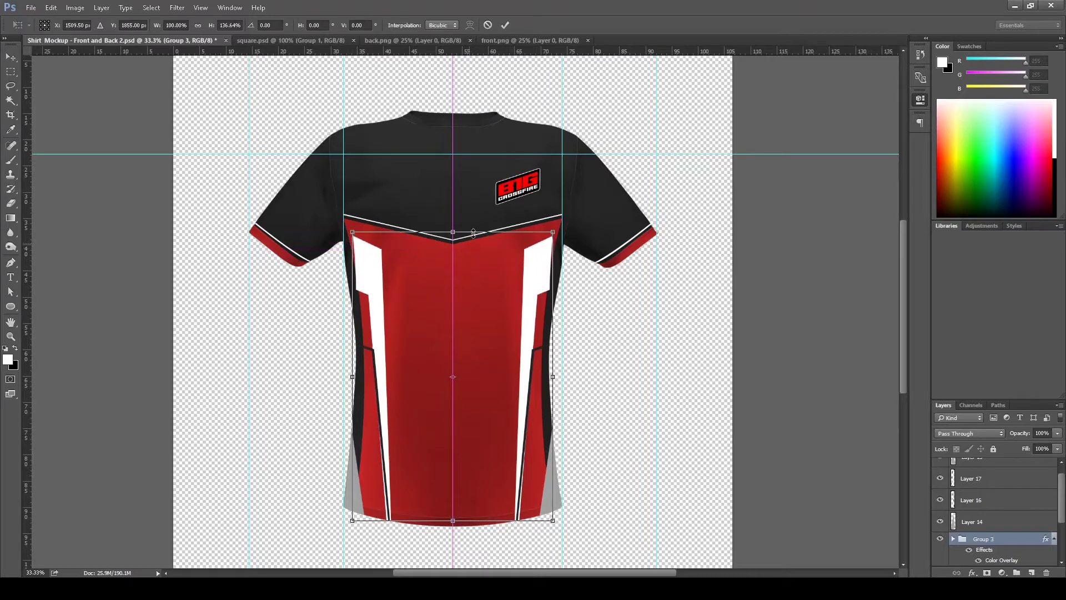
{"action": "left_click_drag", "start_coordinate": [557, 379], "coordinate": [571, 380]}
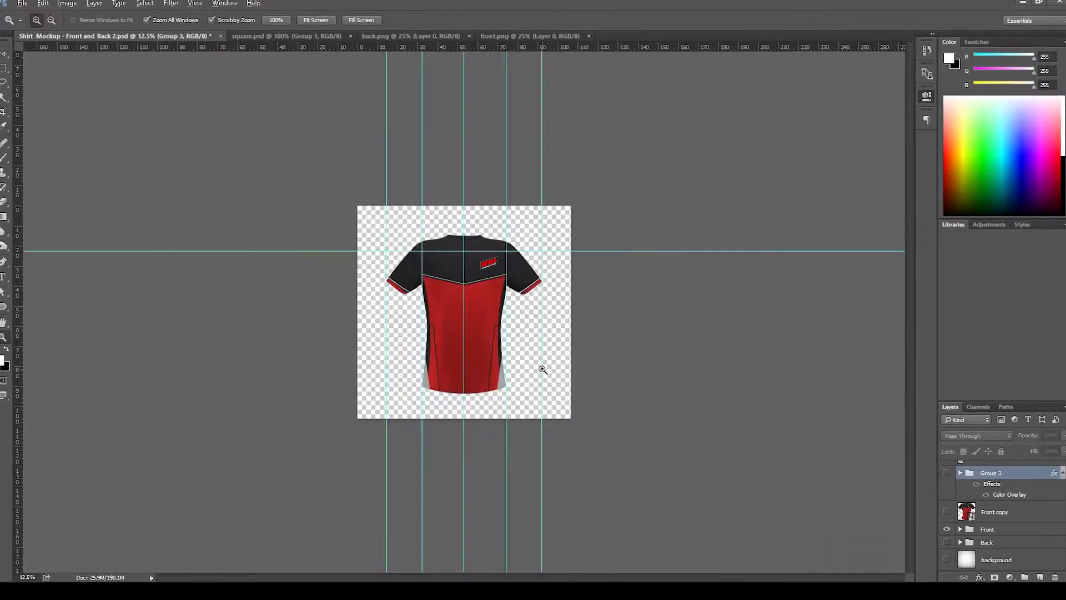
{"action": "left_click_drag", "start_coordinate": [542, 370], "coordinate": [588, 392]}
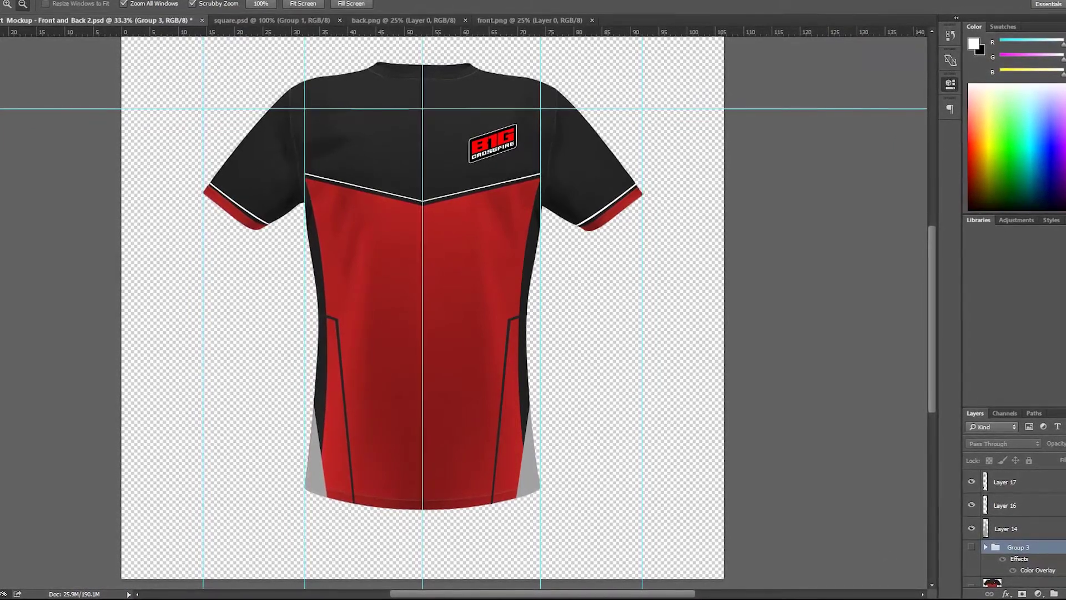
Trace red Shape 6 over the left half of the jersey body below the chevron
{"action": "scroll", "coordinate": [1061, 518], "scroll_direction": "down", "scroll_amount": 5}
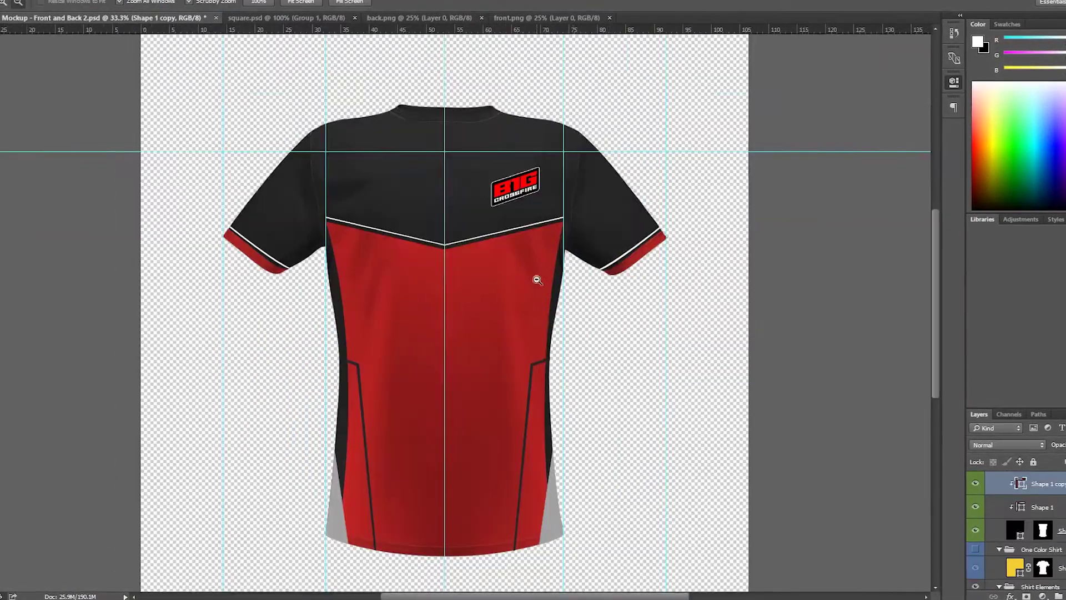
{"action": "key", "text": "a"}
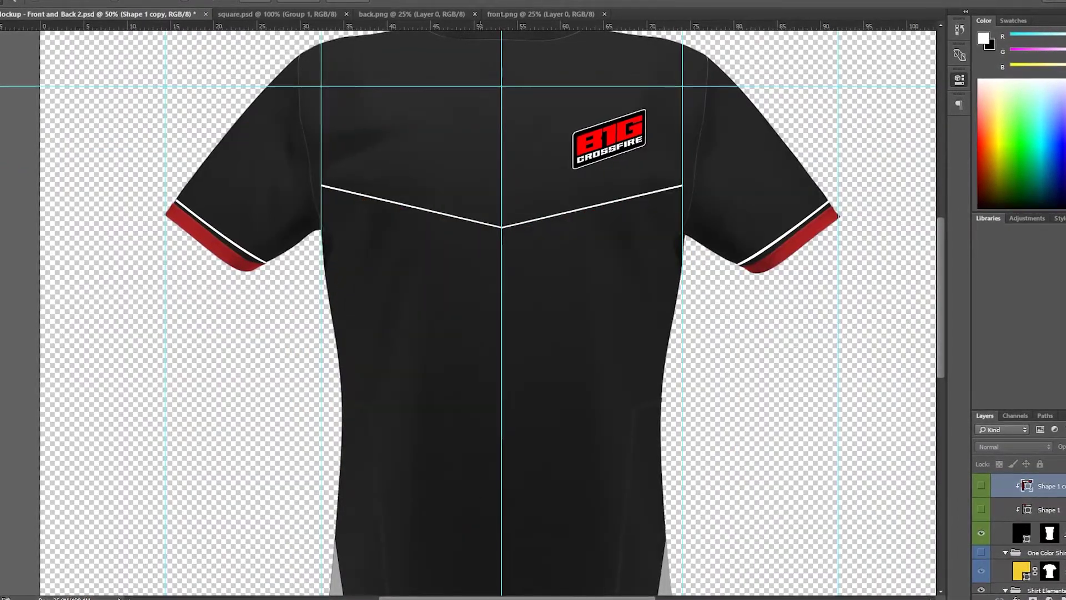
{"action": "scroll", "coordinate": [998, 499], "scroll_direction": "down", "scroll_amount": 5}
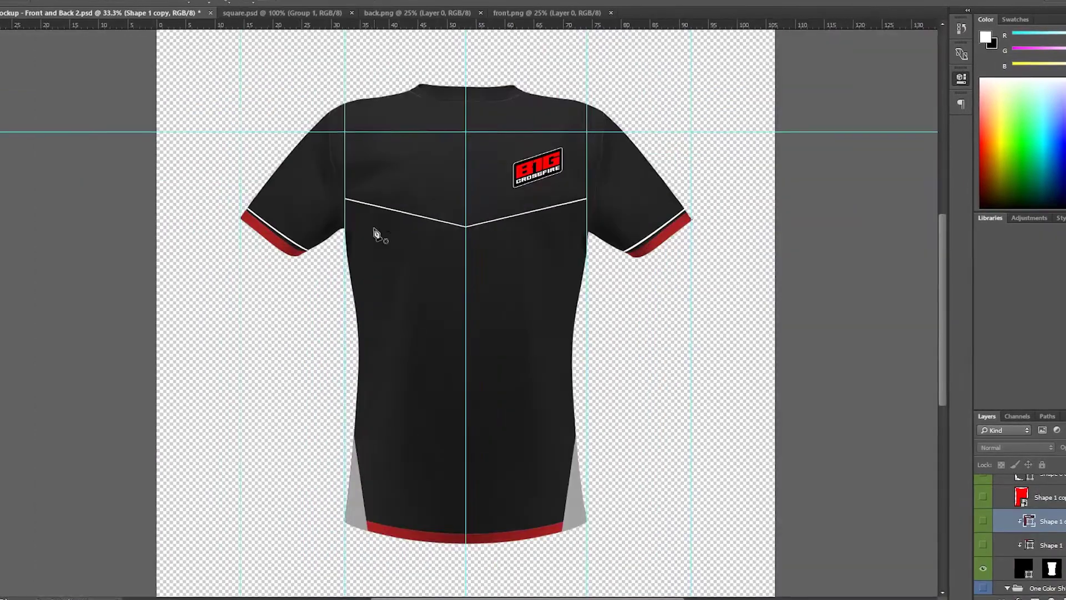
{"action": "scroll", "coordinate": [381, 238], "scroll_direction": "up", "scroll_amount": 2}
{"action": "scroll", "coordinate": [302, 295], "scroll_direction": "down", "scroll_amount": 2}
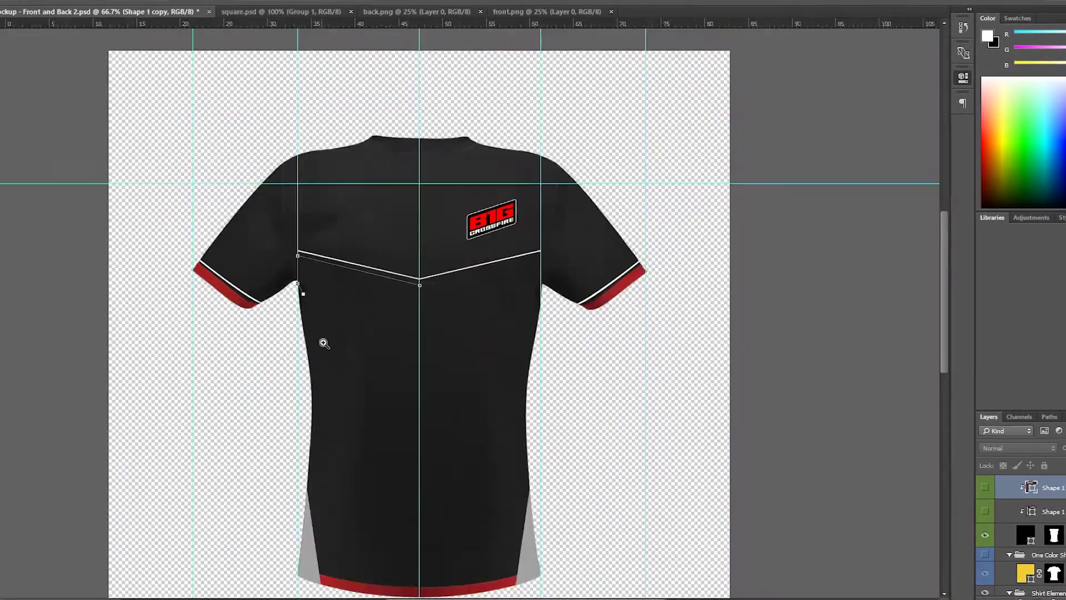
{"action": "scroll", "coordinate": [381, 186], "scroll_direction": "up", "scroll_amount": 1}
{"action": "left_click_drag", "start_coordinate": [358, 73], "coordinate": [371, 81]}
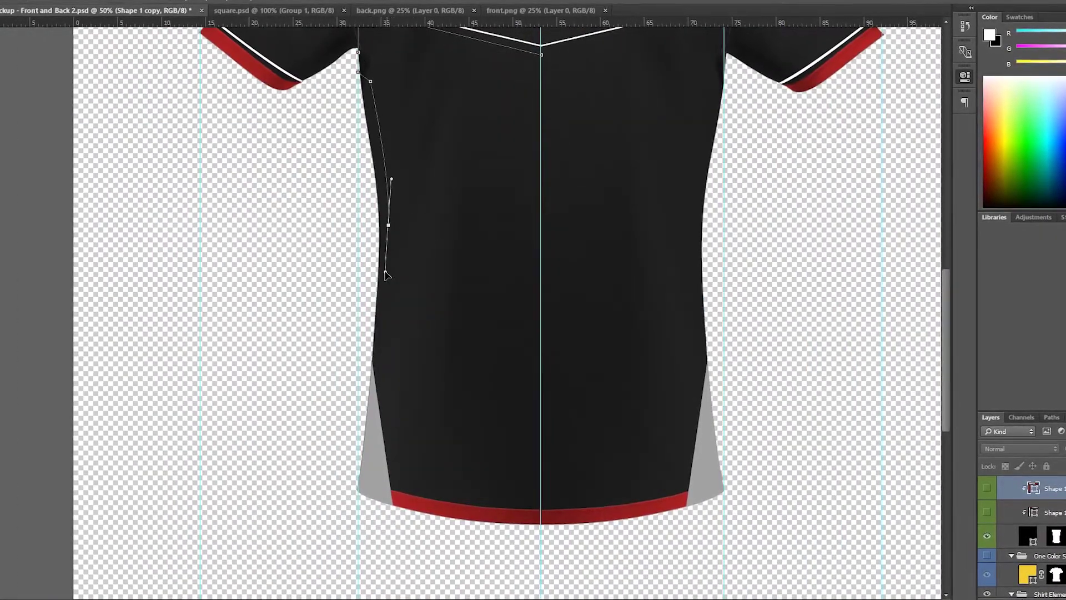
{"action": "key", "text": "ctrl+z"}
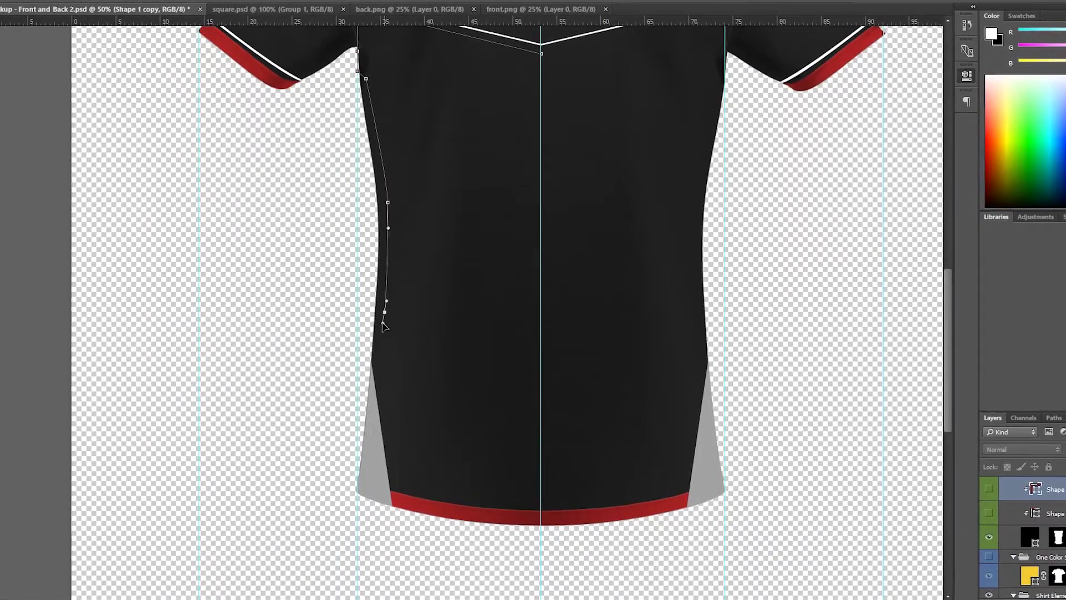
{"action": "left_click", "coordinate": [396, 34]}
{"action": "scroll", "coordinate": [396, 34], "scroll_direction": "down", "scroll_amount": 2}
Clip the red panel to the shirt texture and select a point on its outline
{"action": "key", "text": "ctrl+alt+g"}
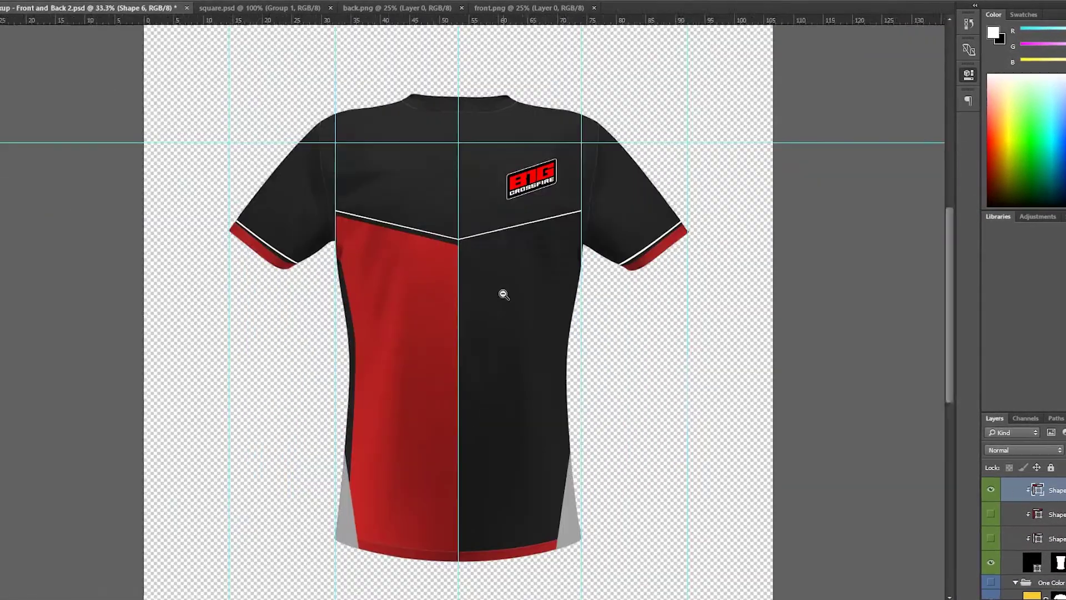
{"action": "scroll", "coordinate": [290, 339], "scroll_direction": "up", "scroll_amount": 3}
{"action": "scroll", "coordinate": [294, 258], "scroll_direction": "down", "scroll_amount": 4}
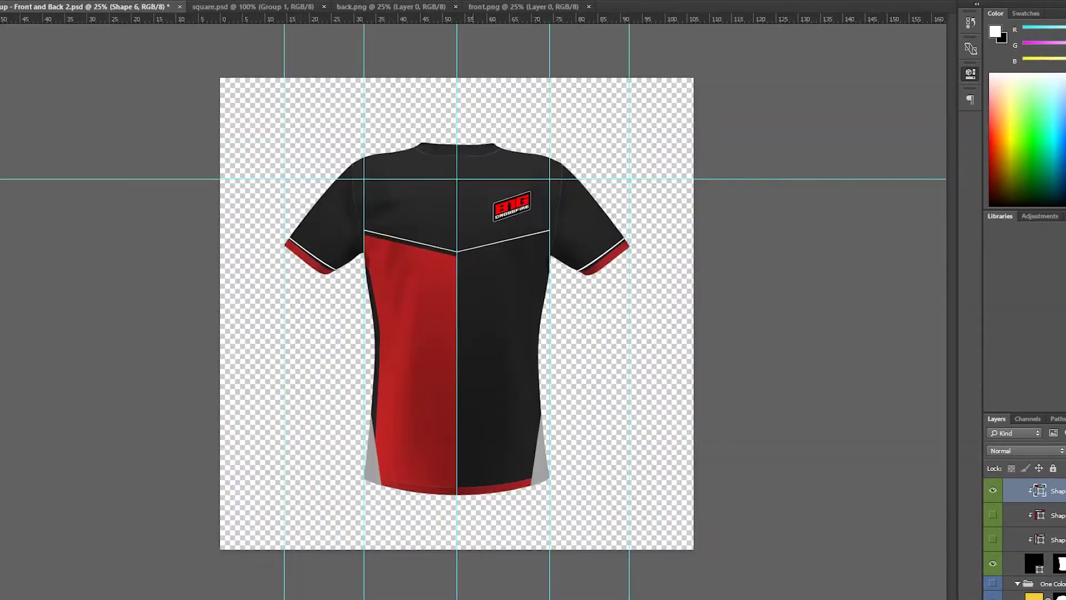
{"action": "scroll", "coordinate": [299, 291], "scroll_direction": "up", "scroll_amount": 2}
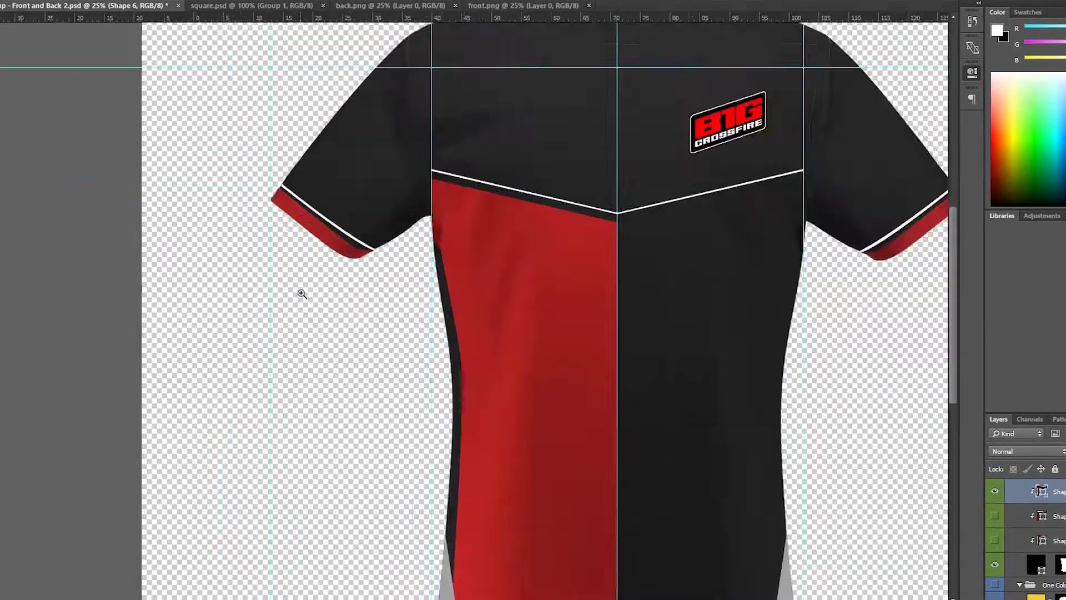
{"action": "scroll", "coordinate": [300, 290], "scroll_direction": "up", "scroll_amount": 1}
{"action": "scroll", "coordinate": [391, 300], "scroll_direction": "up", "scroll_amount": 1}
{"action": "scroll", "coordinate": [555, 397], "scroll_direction": "down", "scroll_amount": 1}
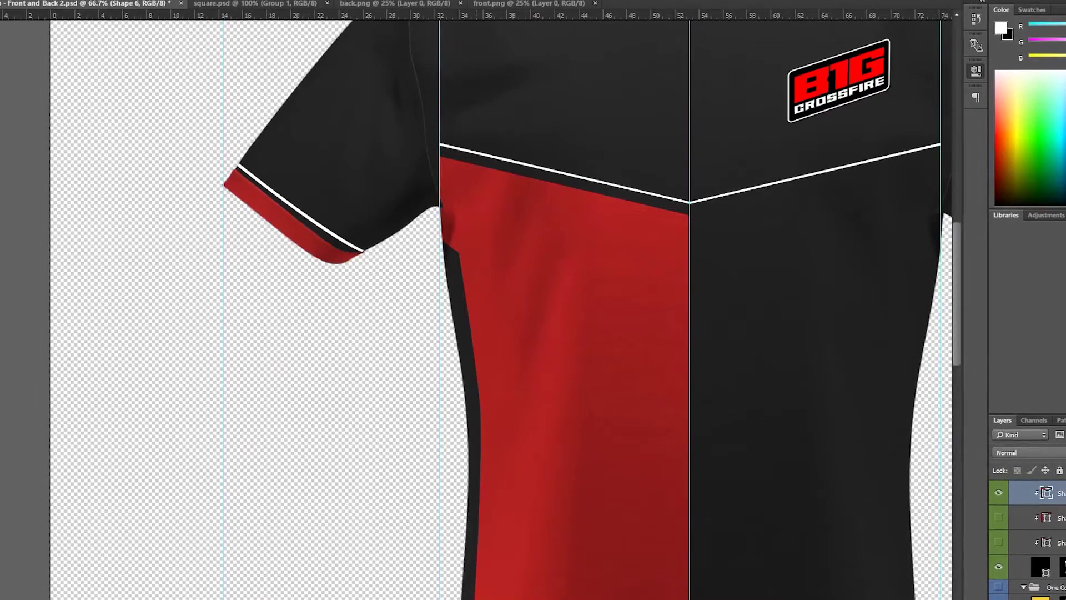
{"action": "scroll", "coordinate": [456, 272], "scroll_direction": "down", "scroll_amount": 4}
{"action": "scroll", "coordinate": [389, 250], "scroll_direction": "up", "scroll_amount": 1}
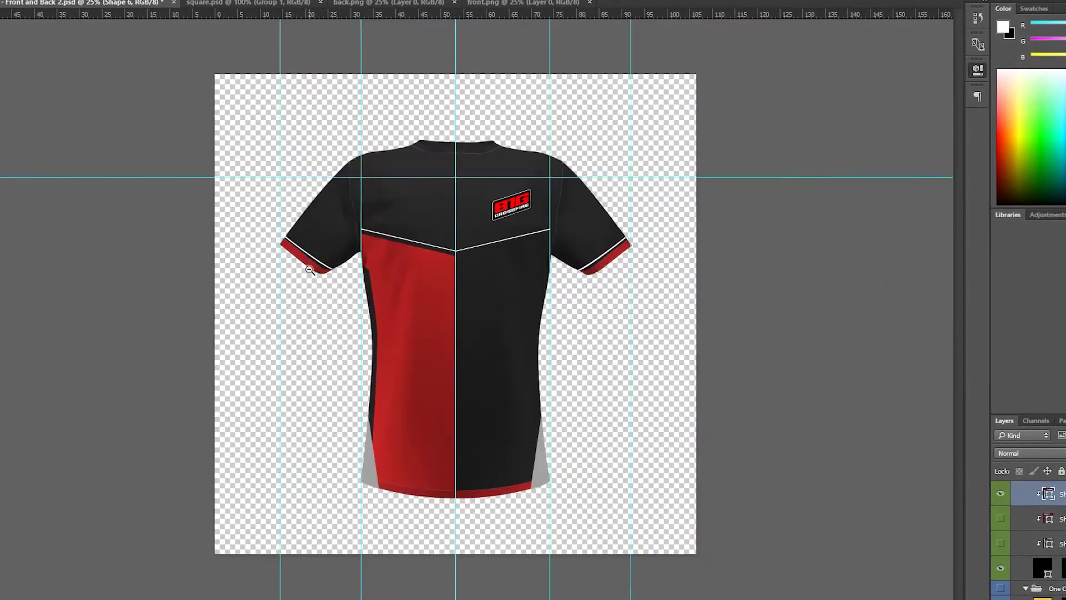
{"action": "scroll", "coordinate": [351, 214], "scroll_direction": "up", "scroll_amount": 4}
{"action": "left_click", "coordinate": [351, 213]}
{"action": "scroll", "coordinate": [805, 424], "scroll_direction": "down", "scroll_amount": 4}
{"action": "scroll", "coordinate": [340, 257], "scroll_direction": "up", "scroll_amount": 4}
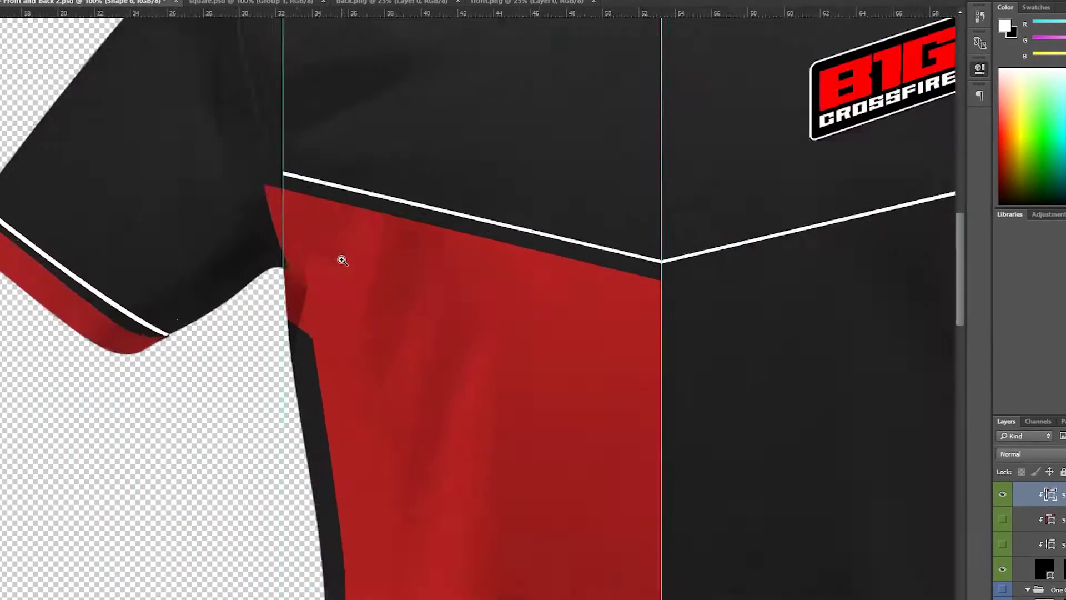
{"action": "scroll", "coordinate": [341, 257], "scroll_direction": "down", "scroll_amount": 1}
Drag the white chevron stripe's left anchor out to the sleeve seam
{"action": "left_click", "coordinate": [1044, 501]}
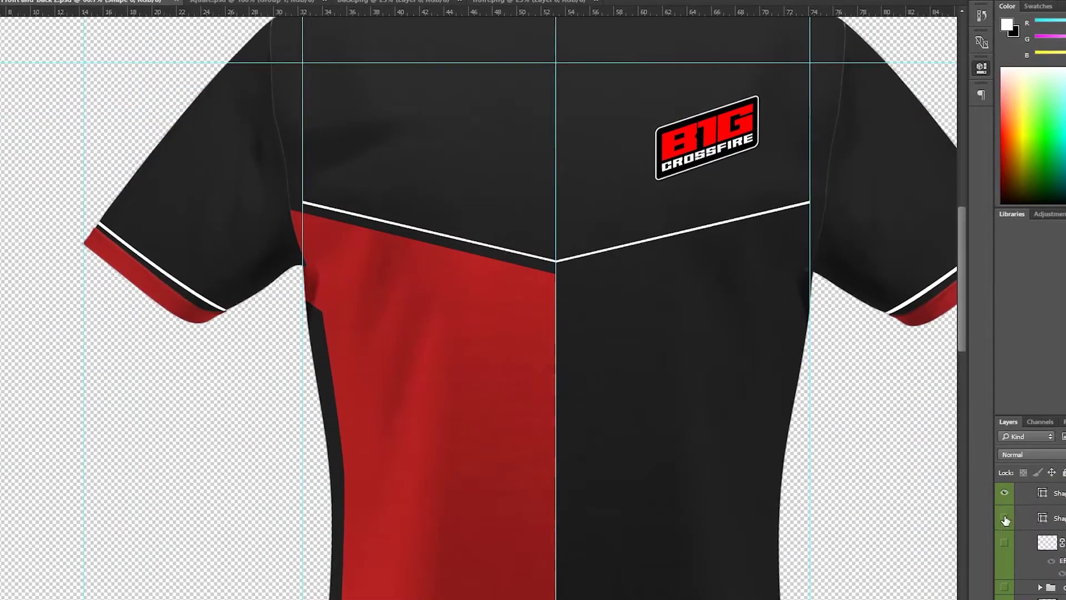
{"action": "scroll", "coordinate": [455, 344], "scroll_direction": "up", "scroll_amount": 5}
{"action": "left_click_drag", "start_coordinate": [455, 343], "coordinate": [381, 322]}
{"action": "scroll", "coordinate": [543, 302], "scroll_direction": "down", "scroll_amount": 3}
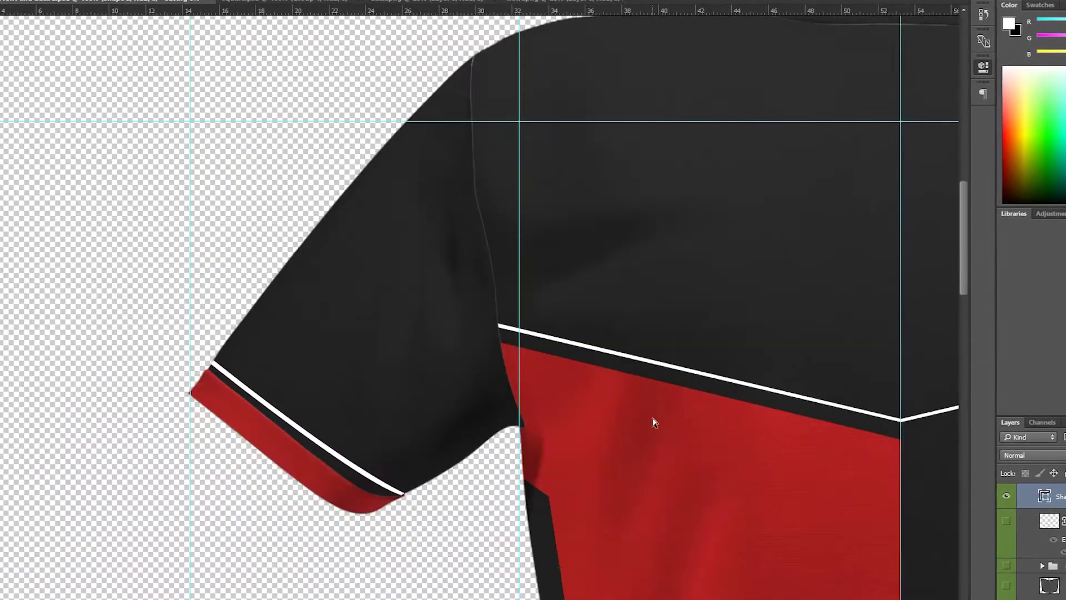
{"action": "scroll", "coordinate": [635, 382], "scroll_direction": "down", "scroll_amount": 2}
{"action": "scroll", "coordinate": [743, 405], "scroll_direction": "up", "scroll_amount": 2}
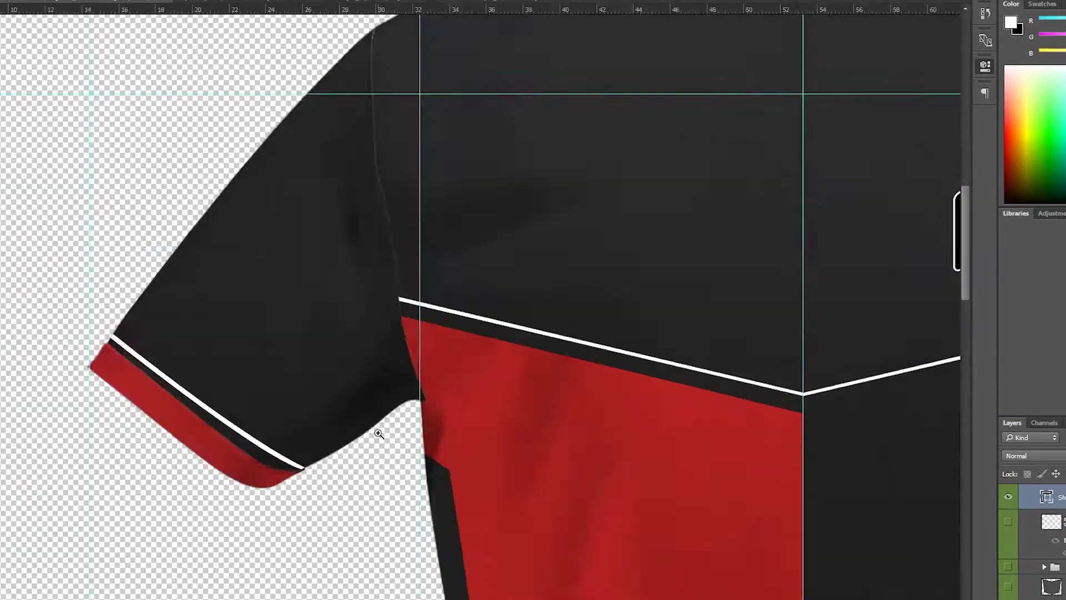
{"action": "left_click_drag", "start_coordinate": [373, 435], "coordinate": [433, 318]}
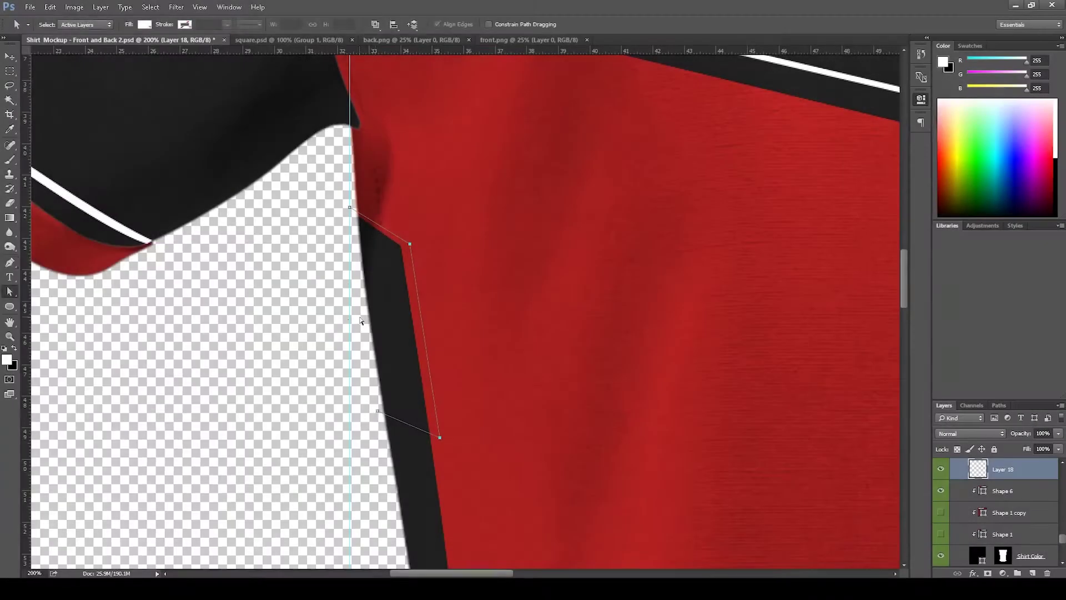
Switch to the Pen tool and select a layer for the white armpit accents
{"action": "key", "text": "p"}
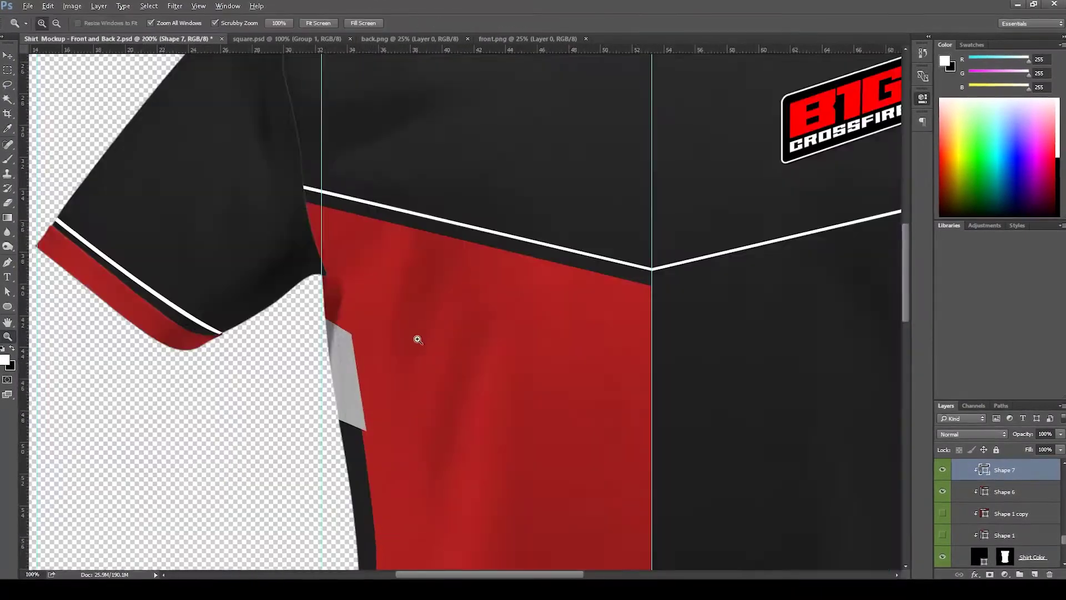
{"action": "left_click", "coordinate": [997, 514]}
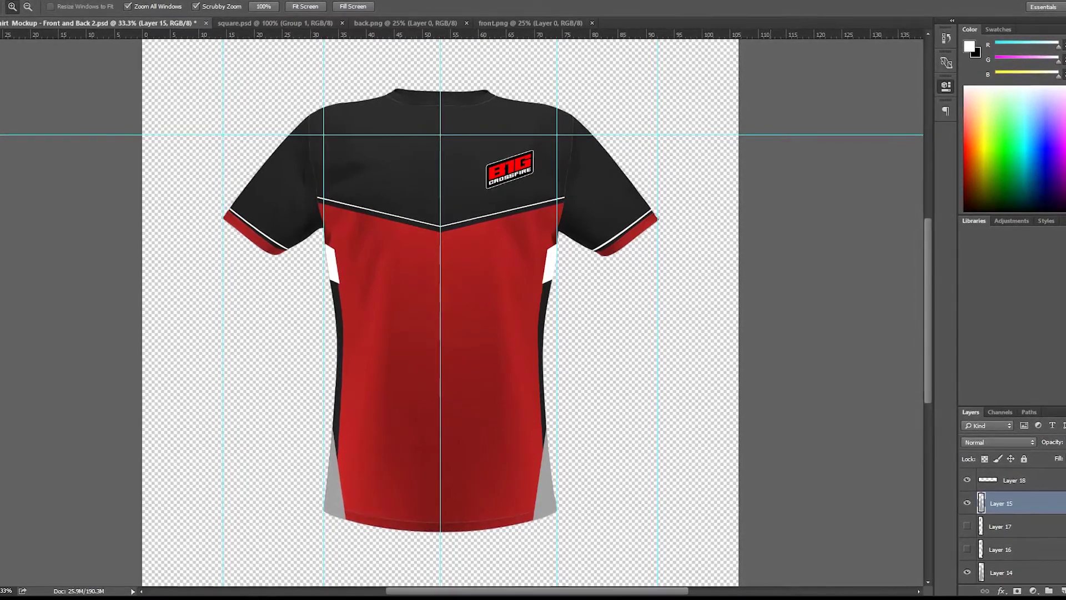
Save the mockup, hide the Front group, and show and expand the Back group
{"action": "key", "text": "ctrl+s"}
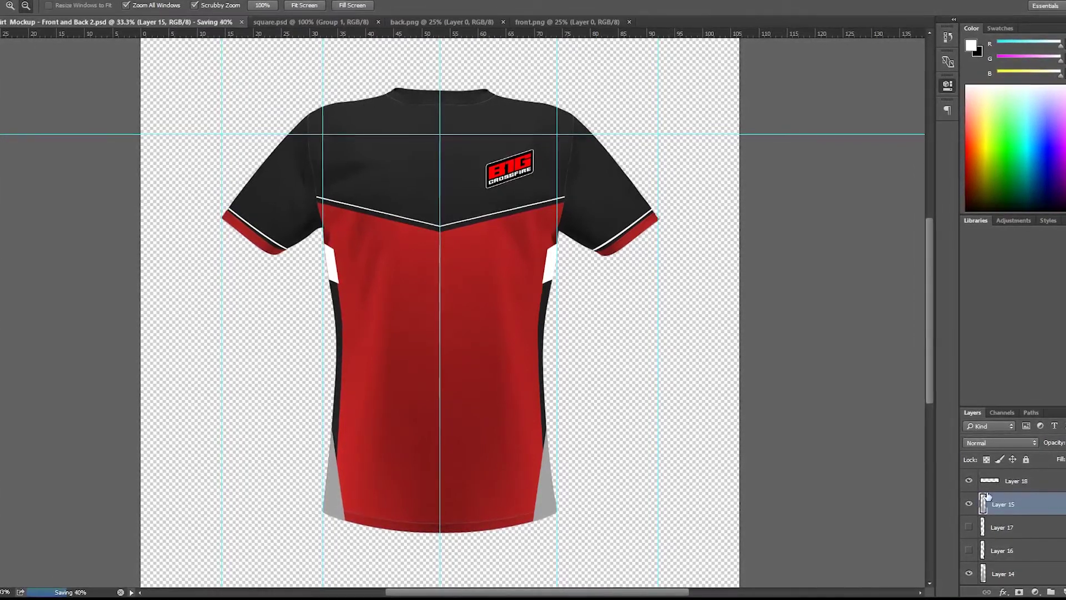
{"action": "scroll", "coordinate": [994, 548], "scroll_direction": "down", "scroll_amount": 2}
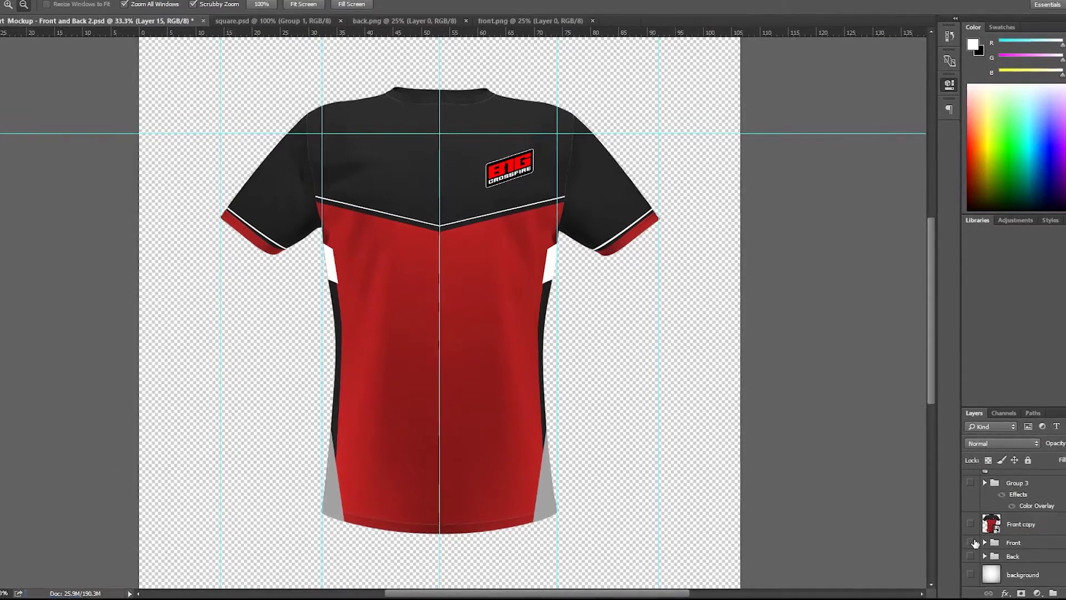
{"action": "left_click", "coordinate": [972, 543]}
{"action": "left_click", "coordinate": [972, 557]}
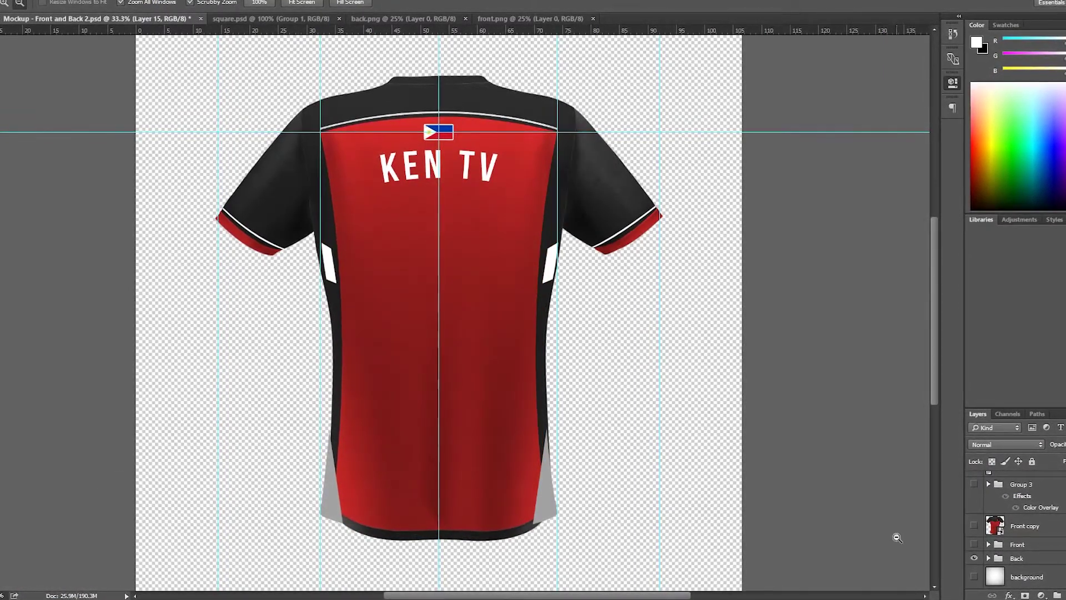
{"action": "left_click", "coordinate": [988, 557]}
Briefly check the front design, then select the Shape 4 side panel layer
{"action": "scroll", "coordinate": [991, 533], "scroll_direction": "down", "scroll_amount": 3}
{"action": "scroll", "coordinate": [987, 525], "scroll_direction": "up", "scroll_amount": 3}
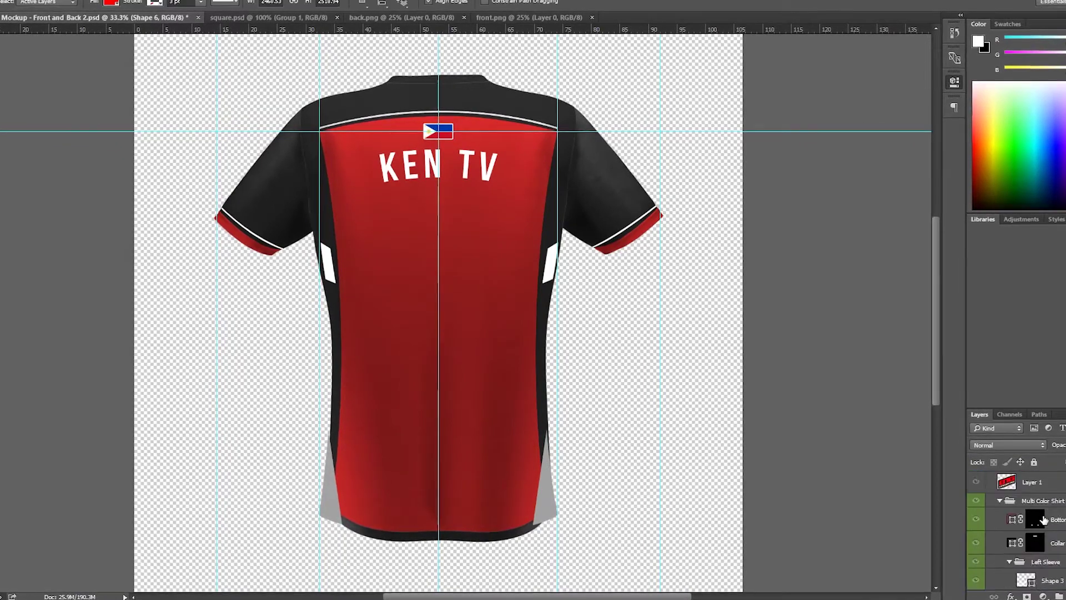
{"action": "left_click", "coordinate": [977, 526]}
{"action": "left_click", "coordinate": [976, 526]}
{"action": "left_click", "coordinate": [1044, 575]}
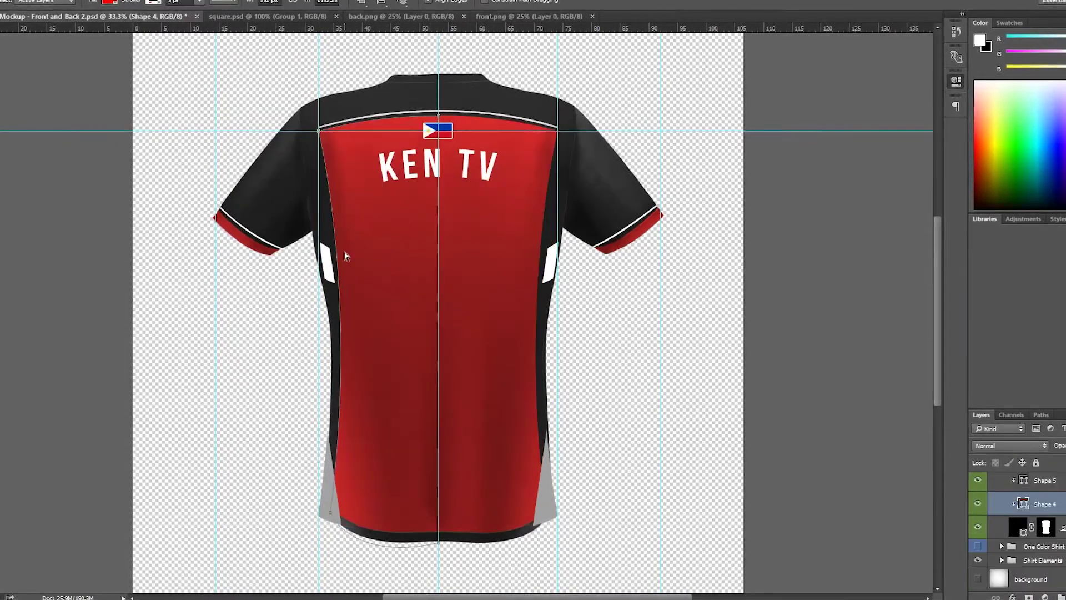
{"action": "scroll", "coordinate": [333, 234], "scroll_direction": "up", "scroll_amount": 3}
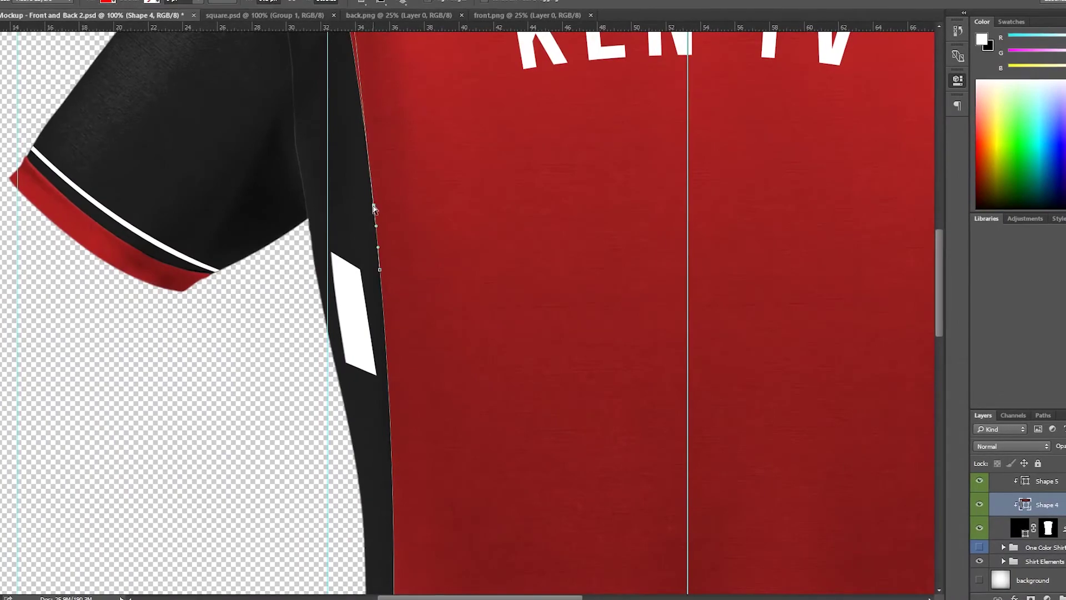
{"action": "scroll", "coordinate": [390, 382], "scroll_direction": "down", "scroll_amount": 2}
{"action": "scroll", "coordinate": [455, 441], "scroll_direction": "down", "scroll_amount": 2}
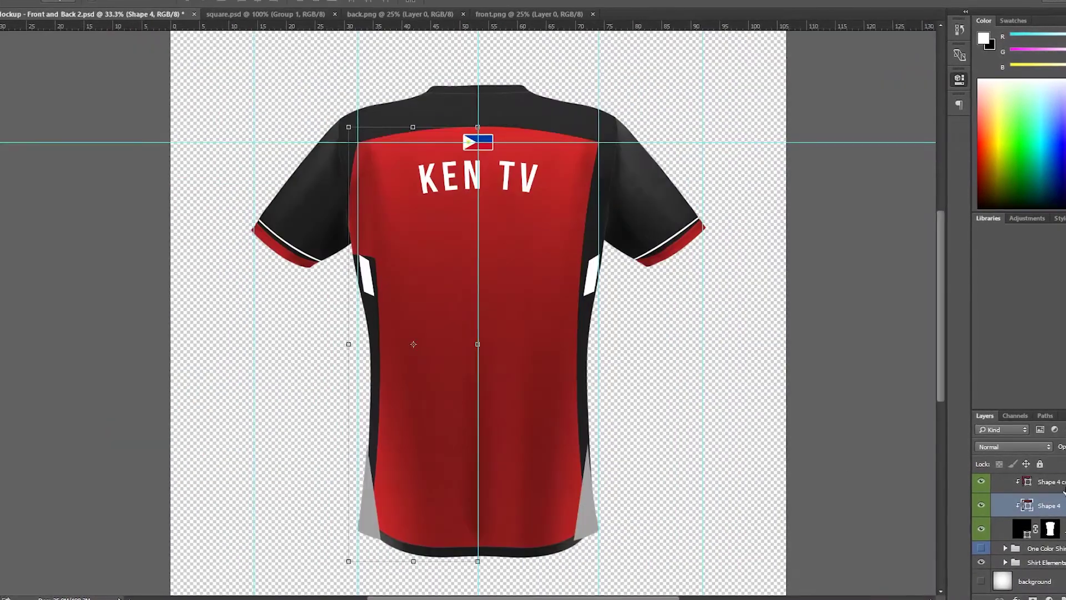
Duplicate the side panel layers, fill the left half light grey, and mask the lower side black
{"action": "key", "text": "ctrl+j"}
{"action": "scroll", "coordinate": [411, 124], "scroll_direction": "up", "scroll_amount": 3}
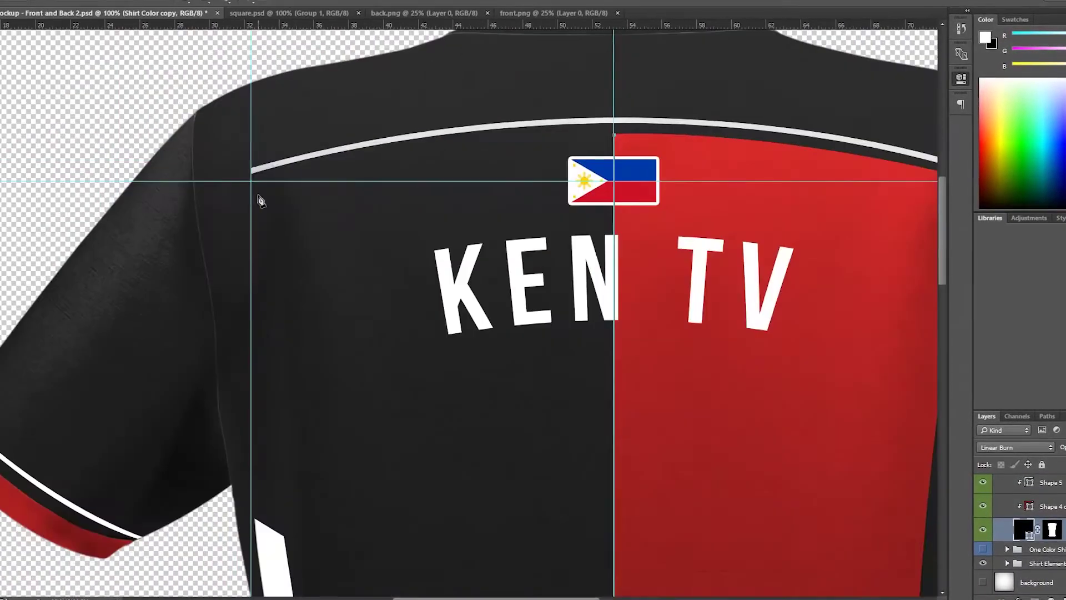
{"action": "key", "text": "alt+BackSpace"}
{"action": "left_click_drag", "start_coordinate": [369, 405], "coordinate": [377, 139]}
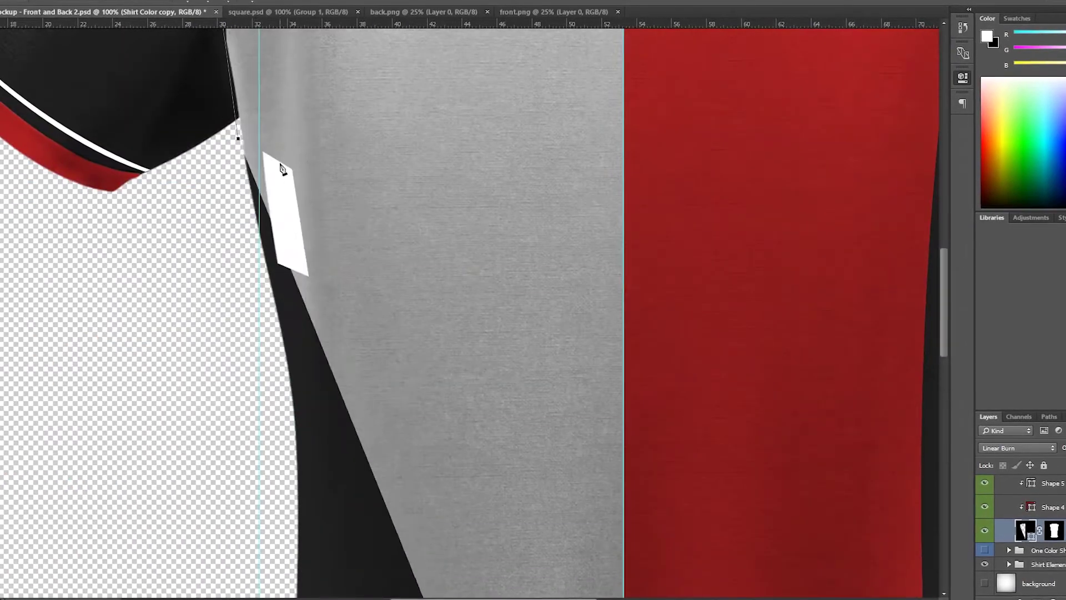
{"action": "scroll", "coordinate": [389, 278], "scroll_direction": "down", "scroll_amount": 2}
{"action": "scroll", "coordinate": [409, 174], "scroll_direction": "up", "scroll_amount": 1}
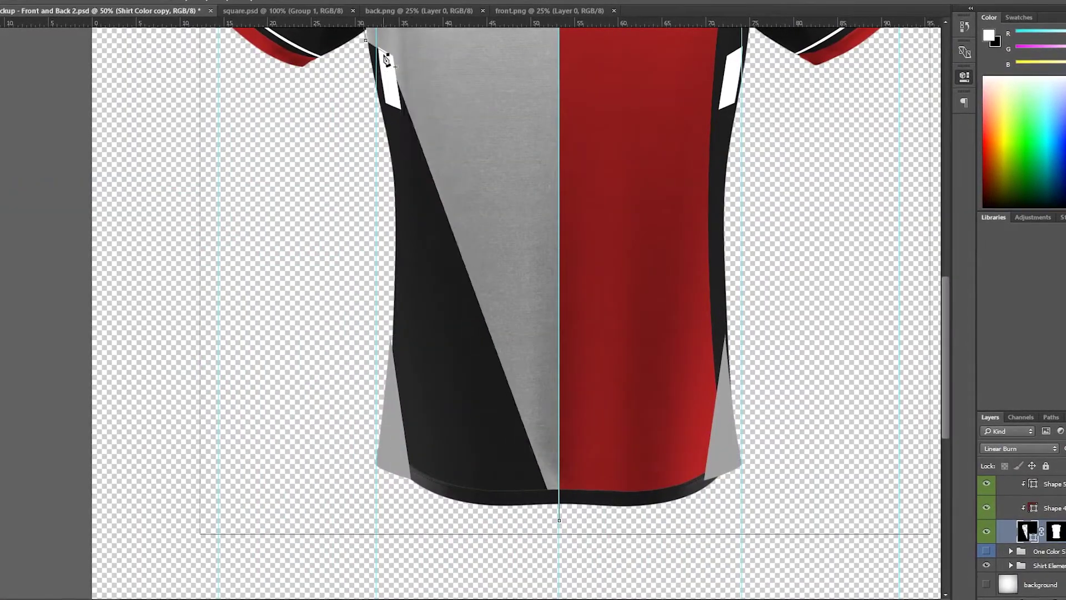
{"action": "left_click", "coordinate": [399, 422]}
{"action": "left_click", "coordinate": [395, 504]}
{"action": "left_click", "coordinate": [559, 520]}
{"action": "key", "text": "ctrl+Return"}
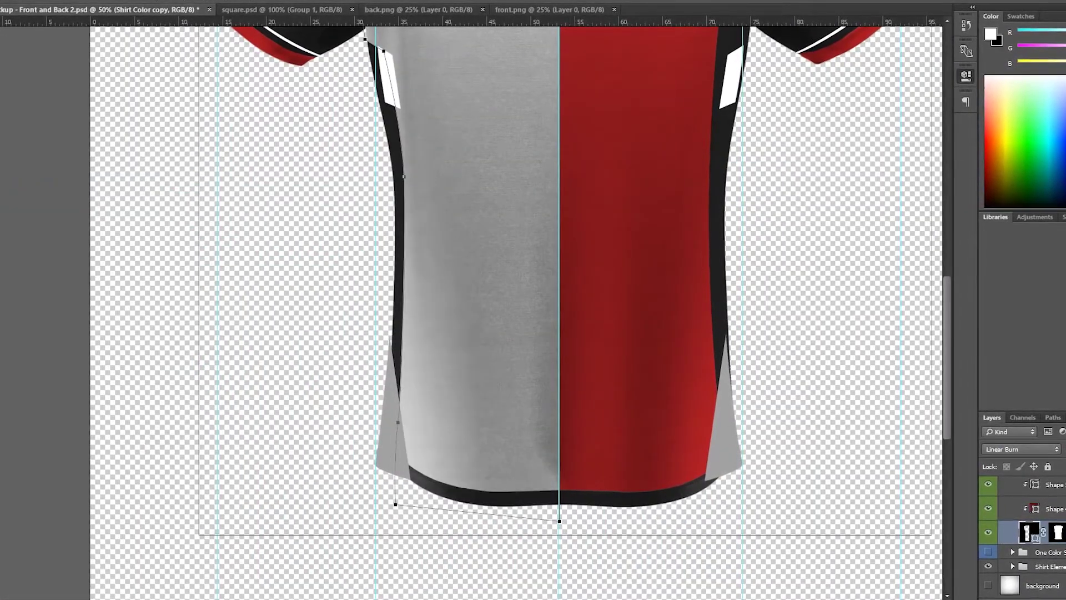
{"action": "key", "text": "ctrl+BackSpace"}
{"action": "left_click", "coordinate": [808, 412], "text": "alt"}
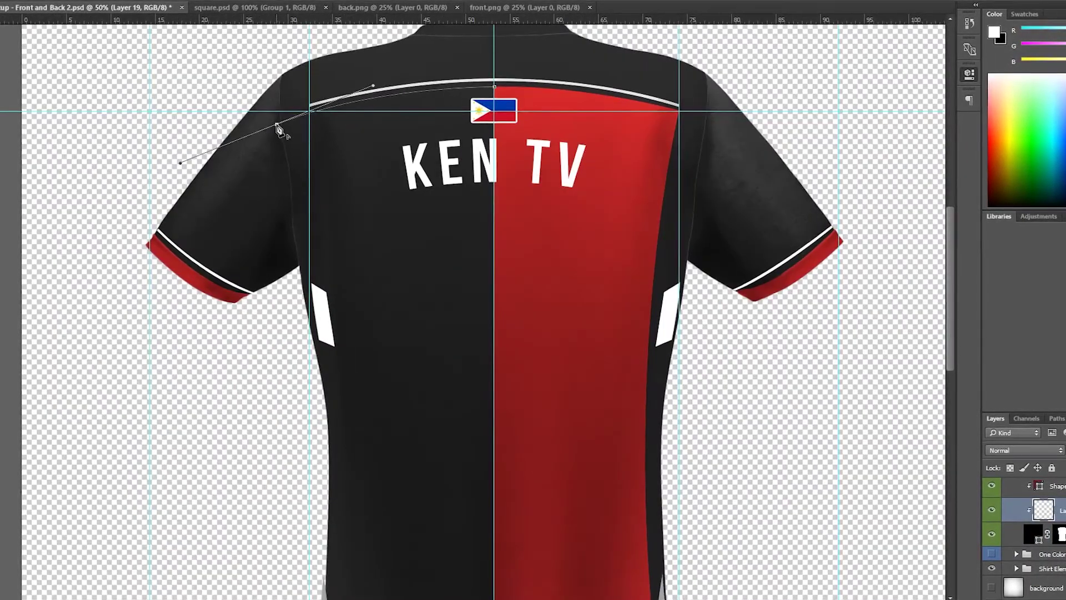
Draw a new red side panel down the shirt's left side from collar to hem
{"action": "left_click", "coordinate": [295, 277]}
{"action": "left_click", "coordinate": [316, 290]}
{"action": "scroll", "coordinate": [326, 289], "scroll_direction": "down", "scroll_amount": 5}
{"action": "left_click", "coordinate": [315, 135]}
{"action": "left_click", "coordinate": [316, 402]}
{"action": "left_click", "coordinate": [321, 516]}
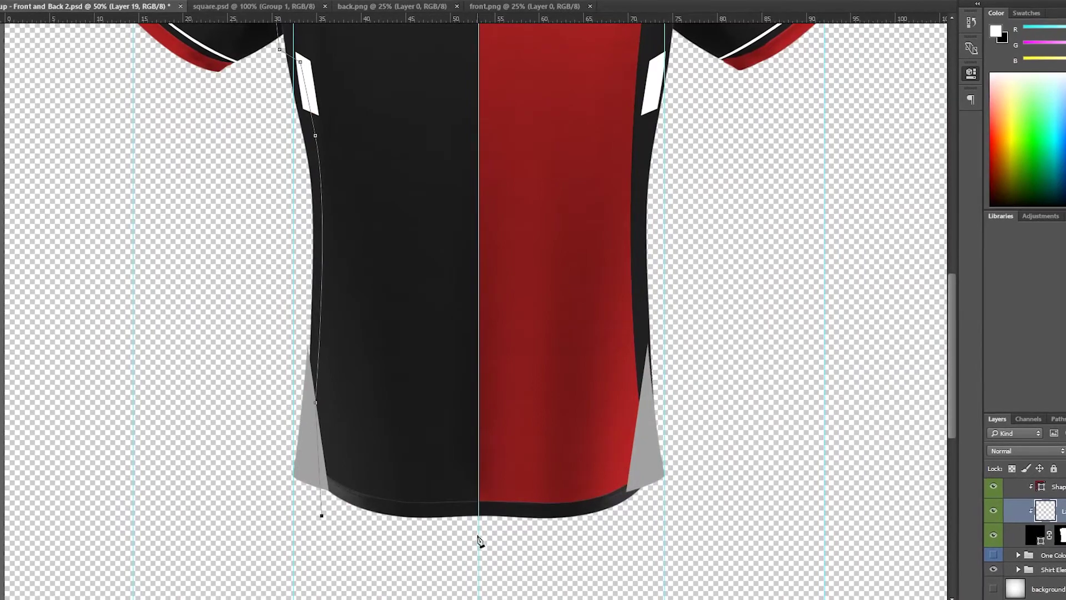
{"action": "left_click", "coordinate": [480, 536]}
{"action": "key", "text": "ctrl+minus"}
{"action": "key", "text": "ctrl+minus"}
Duplicate and mirror the red side shape, then group the layers as 'Front'
{"action": "left_click", "coordinate": [457, 166]}
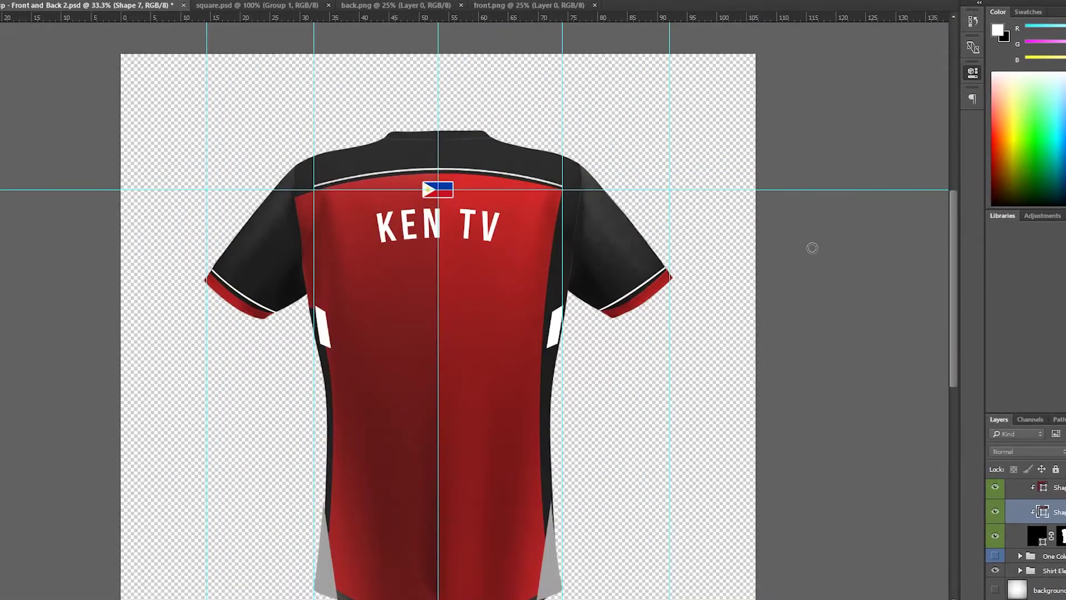
{"action": "key", "text": "ctrl+plus"}
{"action": "key", "text": "ctrl+minus"}
{"action": "key", "text": "ctrl+j"}
{"action": "key", "text": "ctrl+t"}
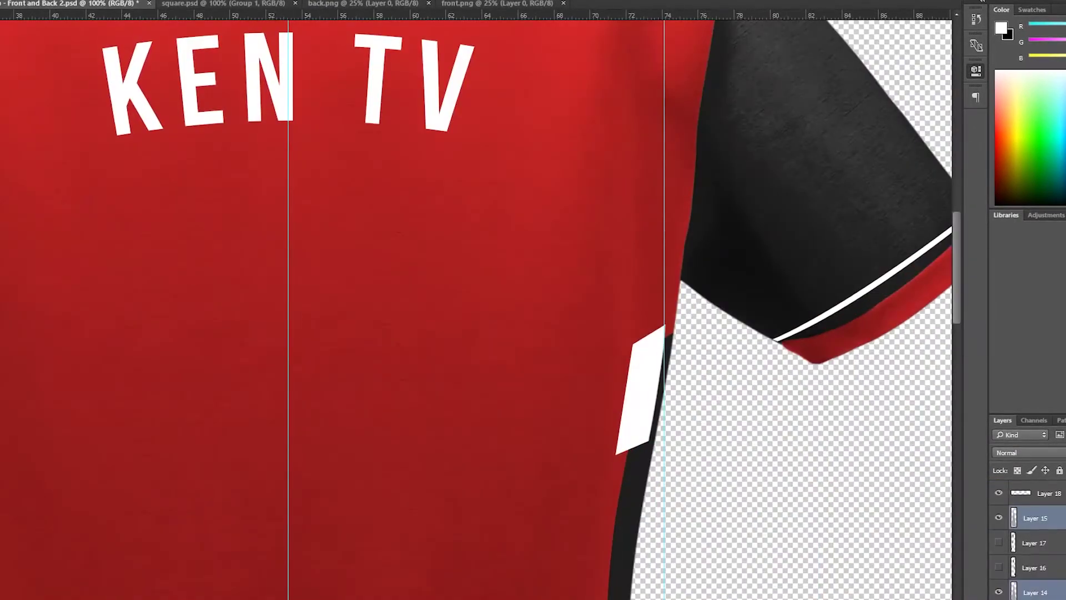
{"action": "key", "text": "ctrl+g"}
{"action": "type", "text": "Front"}
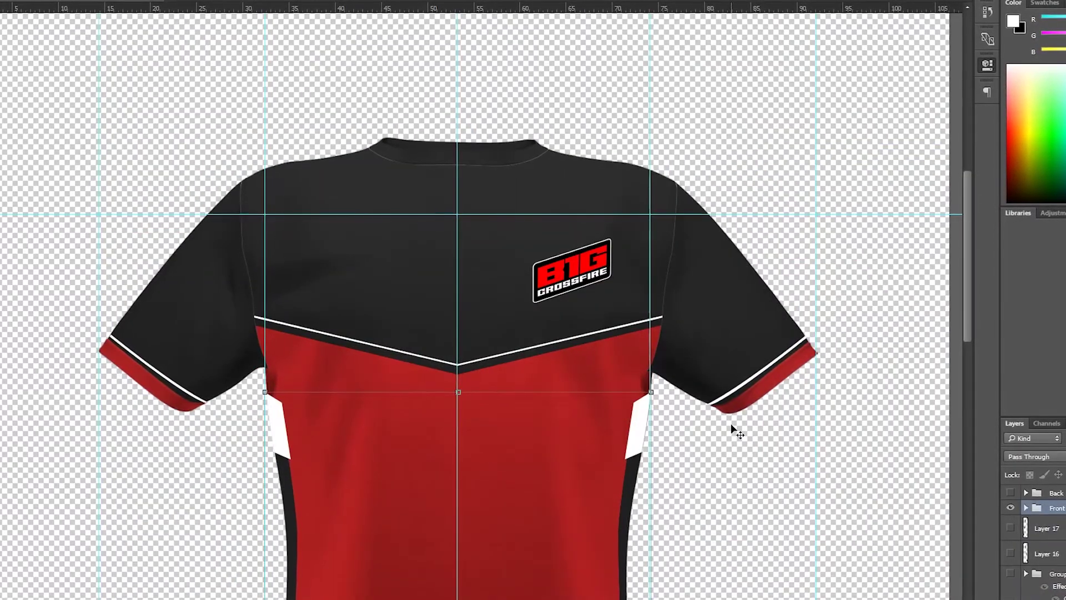
Show the expanded Back group and select its white stripe and grey side pieces
{"action": "key", "text": "ctrl+minus"}
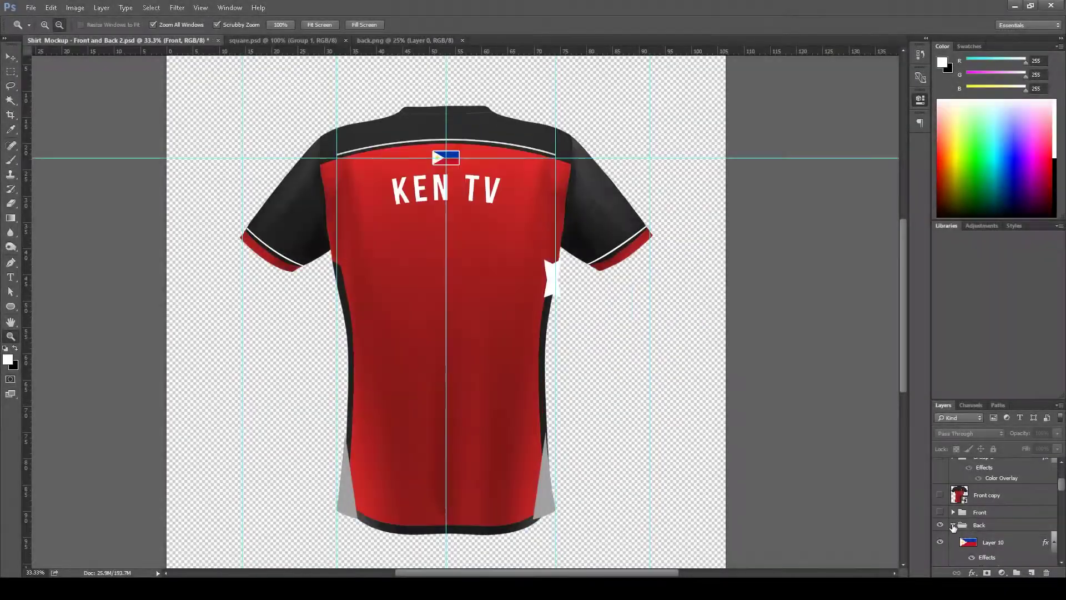
{"action": "left_click", "coordinate": [954, 526]}
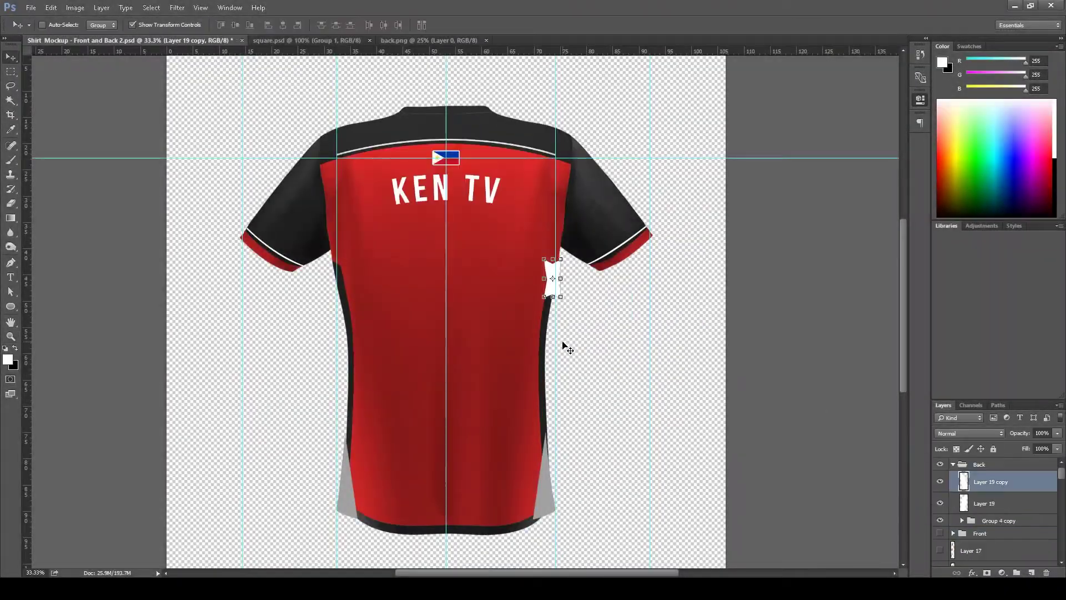
{"action": "left_click", "coordinate": [564, 347]}
{"action": "left_click", "coordinate": [266, 305], "text": "alt"}
{"action": "left_click", "coordinate": [601, 339]}
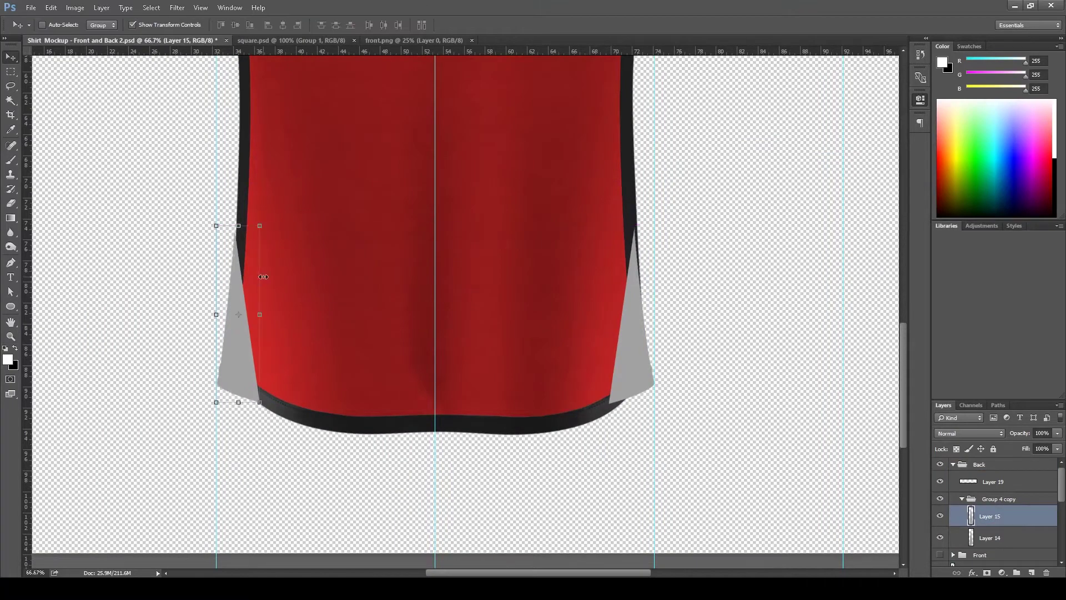
{"action": "left_click", "coordinate": [643, 311], "text": "ctrl"}
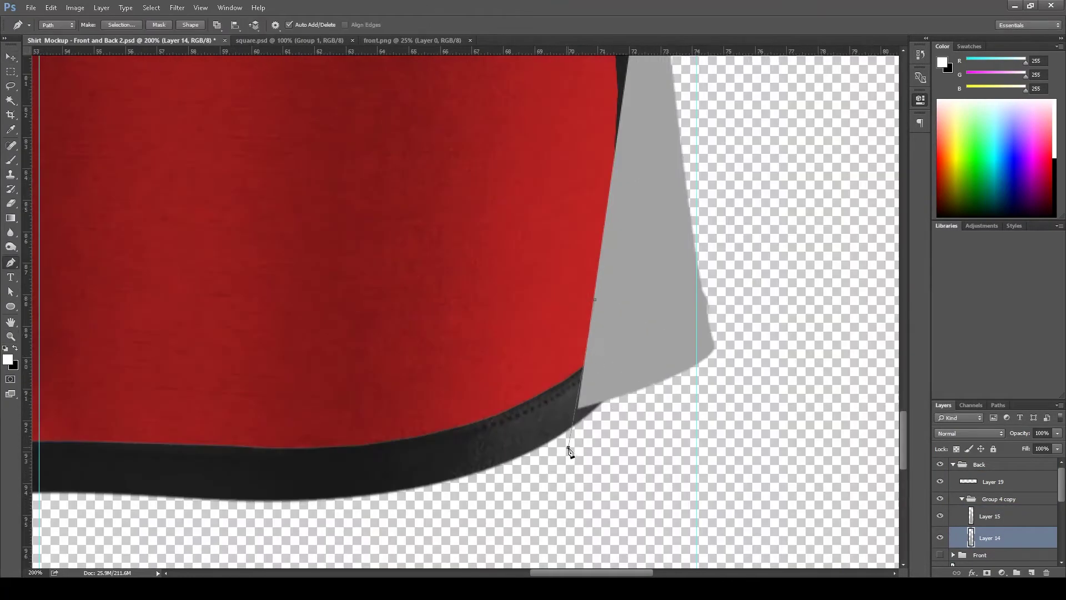
{"action": "key", "text": "ctrl+z"}
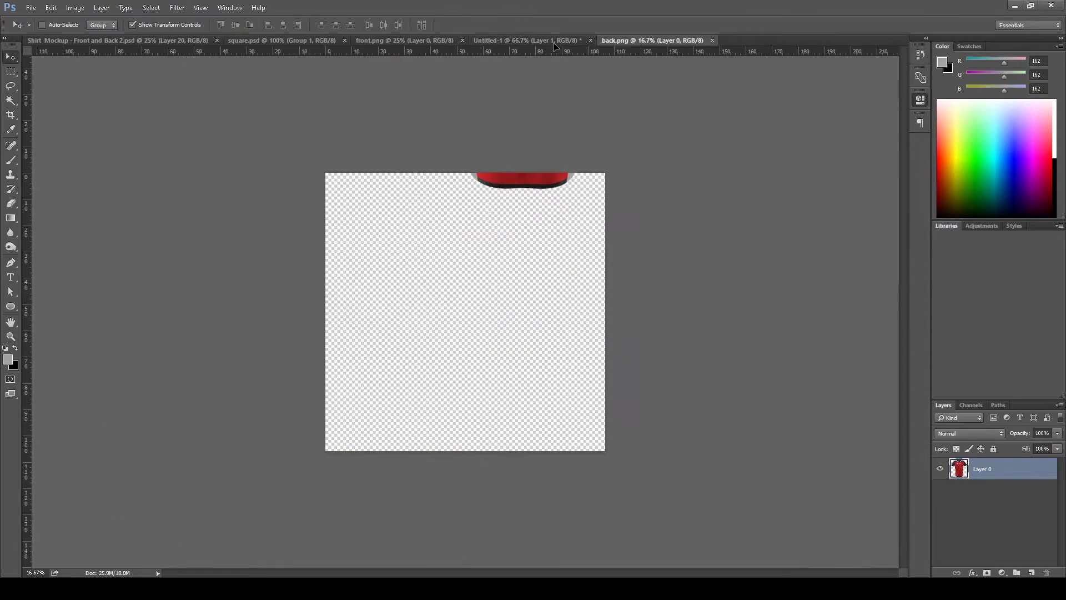
Bring the back shirt into Untitled-1 with the copied drop shadow, right of the front
{"action": "left_click_drag", "start_coordinate": [555, 45], "coordinate": [697, 213]}
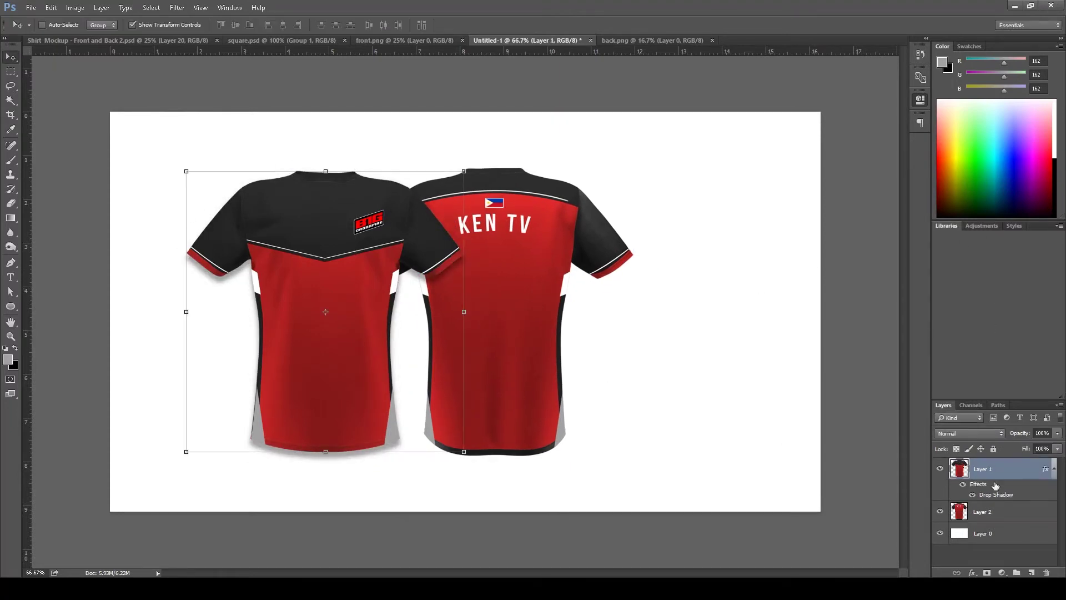
{"action": "left_click", "coordinate": [982, 512]}
{"action": "left_click_drag", "start_coordinate": [1045, 468], "coordinate": [1045, 511]}
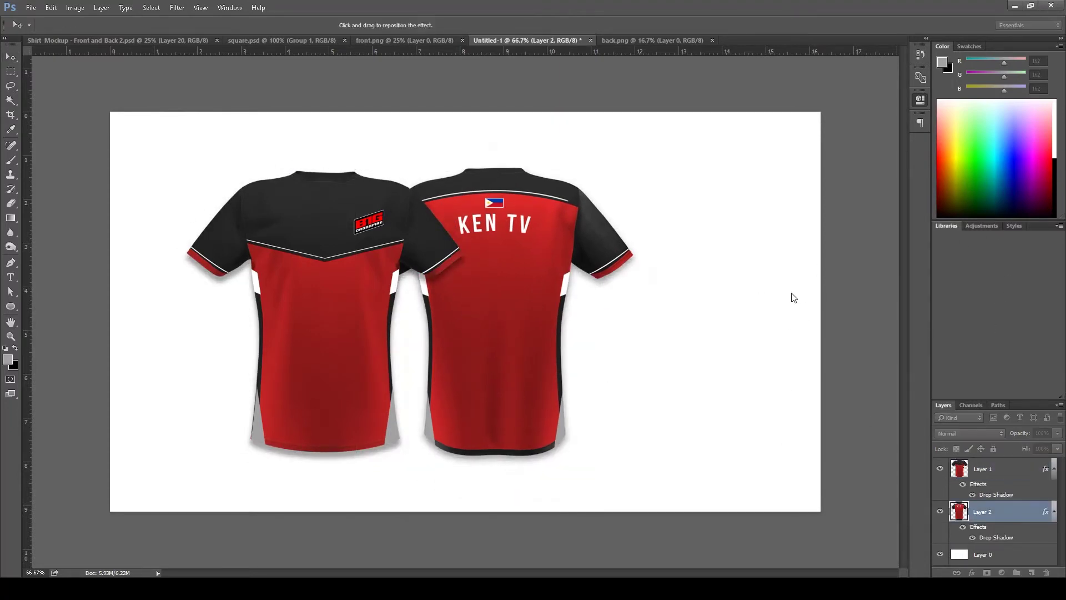
{"action": "key", "text": "ctrl+minus"}
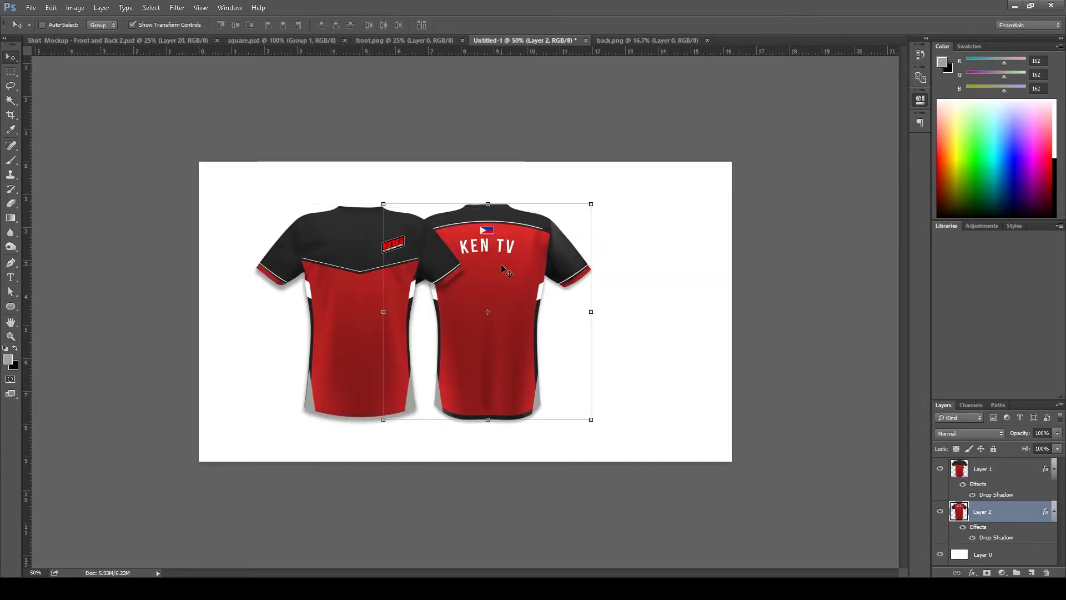
{"action": "left_click_drag", "start_coordinate": [533, 333], "coordinate": [621, 333]}
Group both shirts and give the background layer a red Color Overlay
{"action": "key", "text": "ctrl+g"}
{"action": "left_click", "coordinate": [656, 375]}
{"action": "left_click_drag", "start_coordinate": [656, 376], "coordinate": [763, 291]}
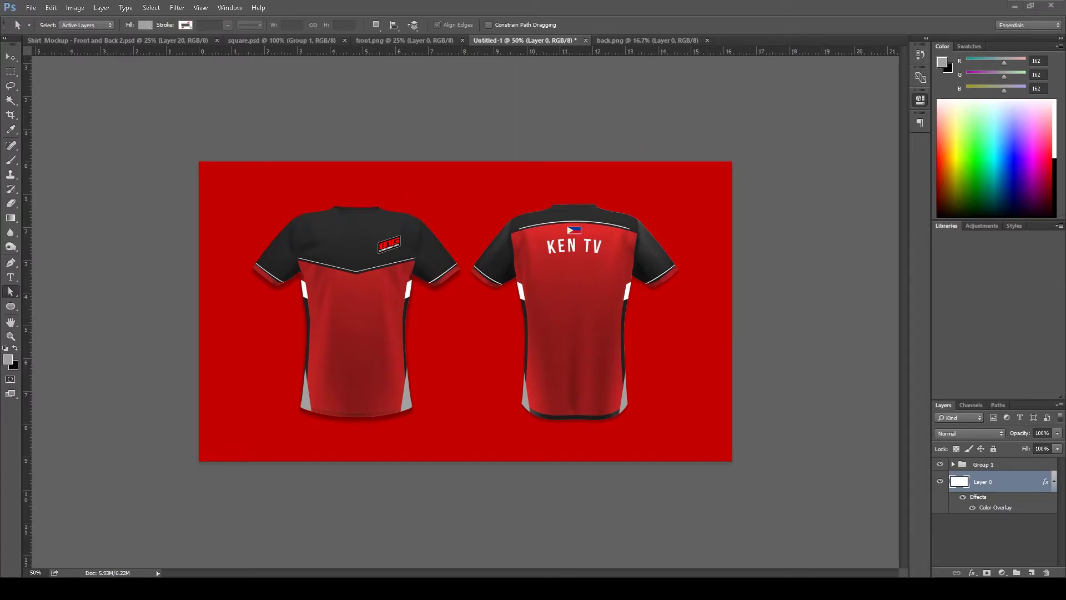
Paste the war-scene image, change the overlay to dark brown, and fade the war scene
{"action": "key", "text": "ctrl+v"}
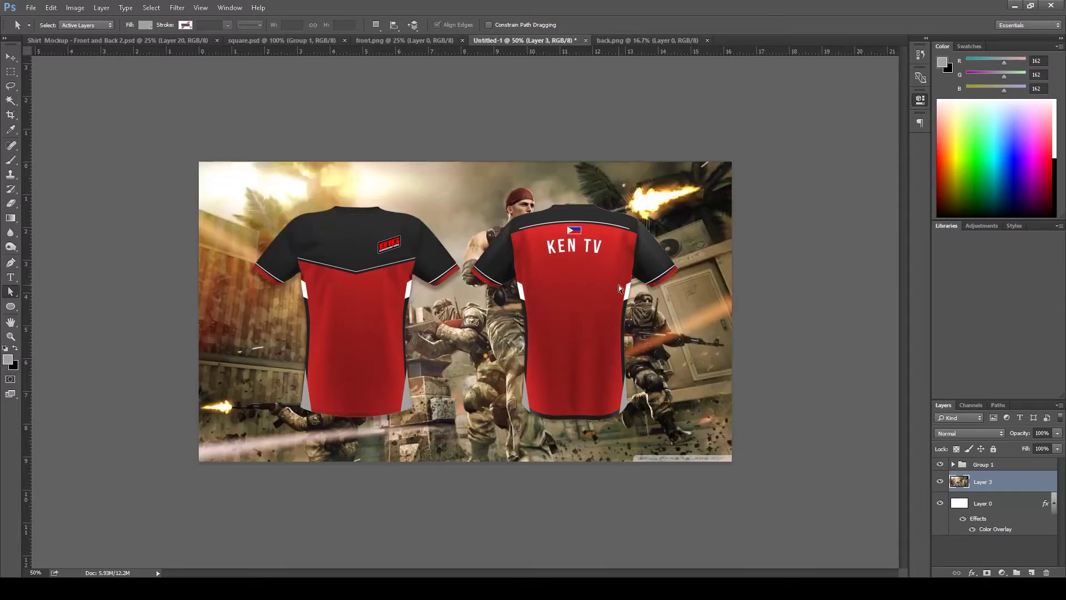
{"action": "scroll", "coordinate": [974, 435], "scroll_direction": "down", "scroll_amount": 10}
{"action": "scroll", "coordinate": [975, 432], "scroll_direction": "down", "scroll_amount": 13}
{"action": "scroll", "coordinate": [976, 432], "scroll_direction": "down", "scroll_amount": 3}
{"action": "scroll", "coordinate": [984, 433], "scroll_direction": "up", "scroll_amount": 7}
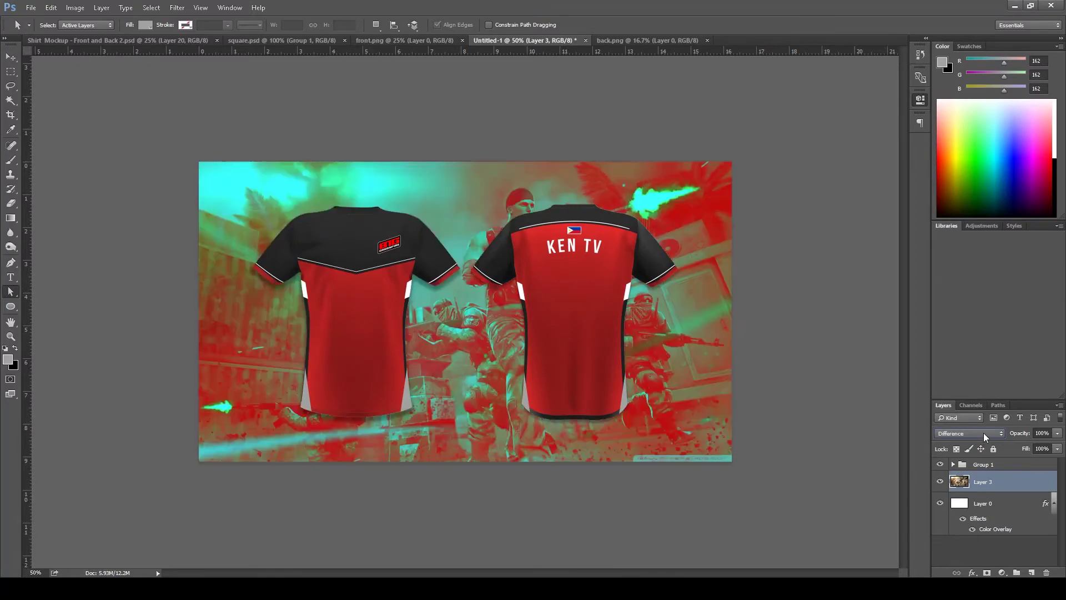
{"action": "scroll", "coordinate": [984, 432], "scroll_direction": "up", "scroll_amount": 4}
{"action": "scroll", "coordinate": [984, 432], "scroll_direction": "up", "scroll_amount": 2}
{"action": "key", "text": "z"}
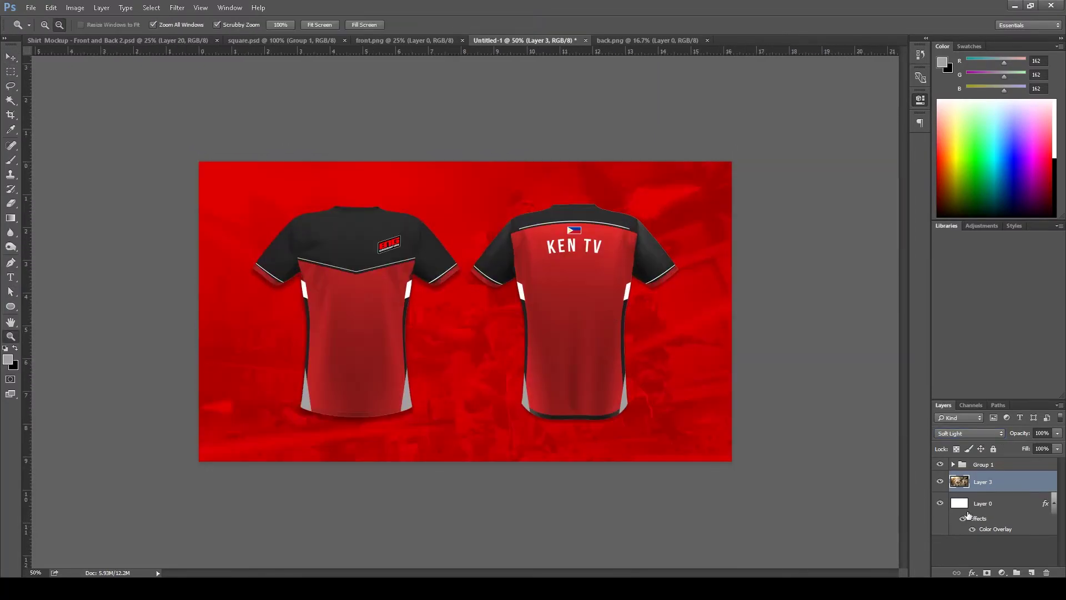
{"action": "double_click", "coordinate": [1003, 502]}
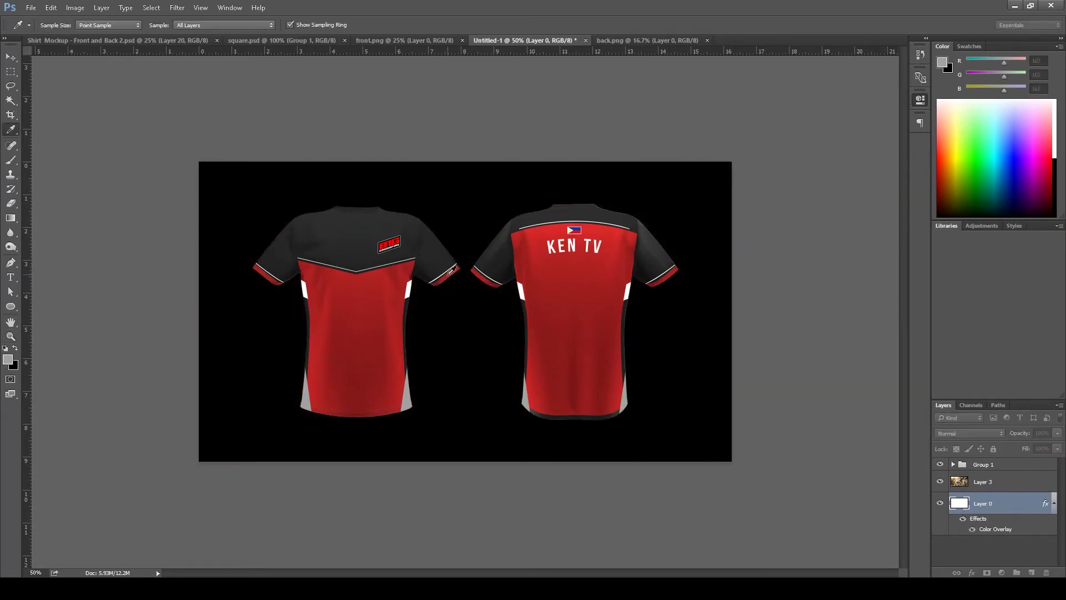
{"action": "left_click_drag", "start_coordinate": [445, 333], "coordinate": [669, 363]}
{"action": "left_click", "coordinate": [638, 375]}
{"action": "key", "text": "Return"}
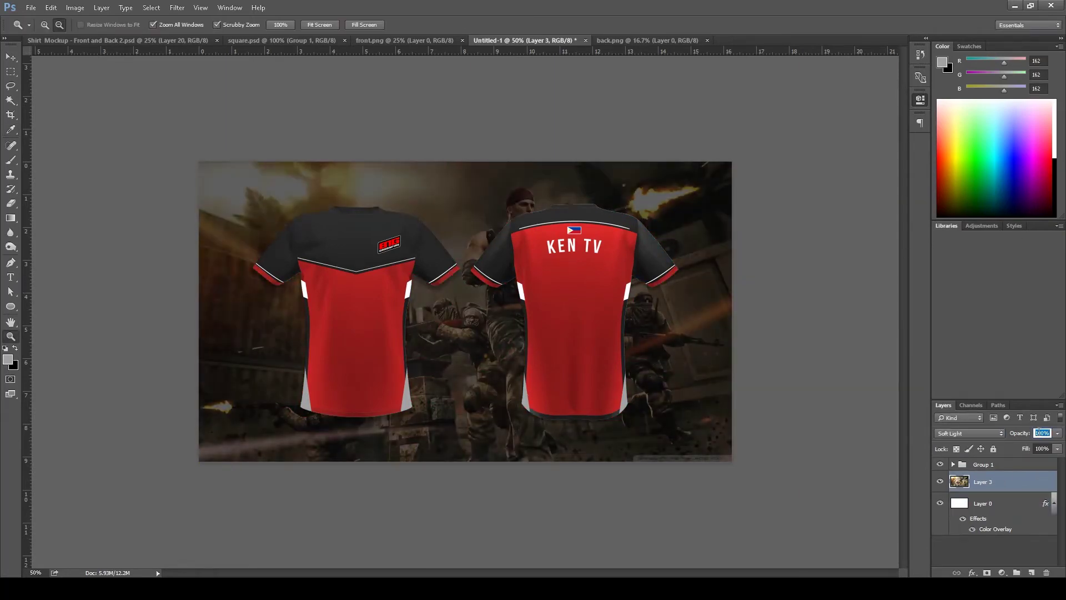
Paint a large soft grey glow mid-canvas on a new layer at 50% opacity
{"action": "left_click", "coordinate": [641, 375]}
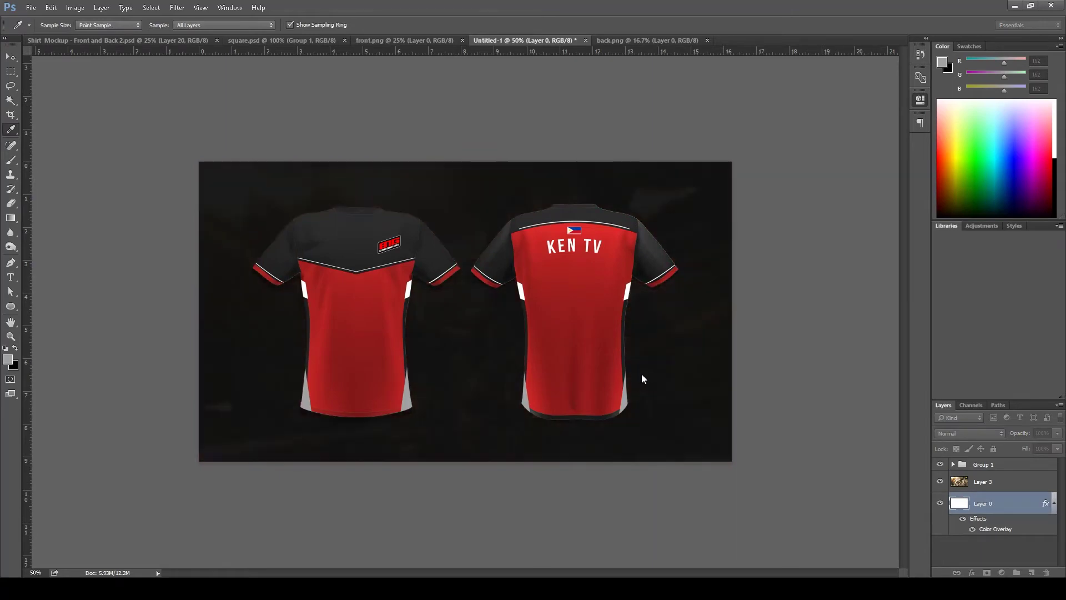
{"action": "key", "text": "Return"}
{"action": "key", "text": "b"}
{"action": "key", "text": "ctrl+shift+alt+n"}
{"action": "left_click", "coordinate": [513, 314]}
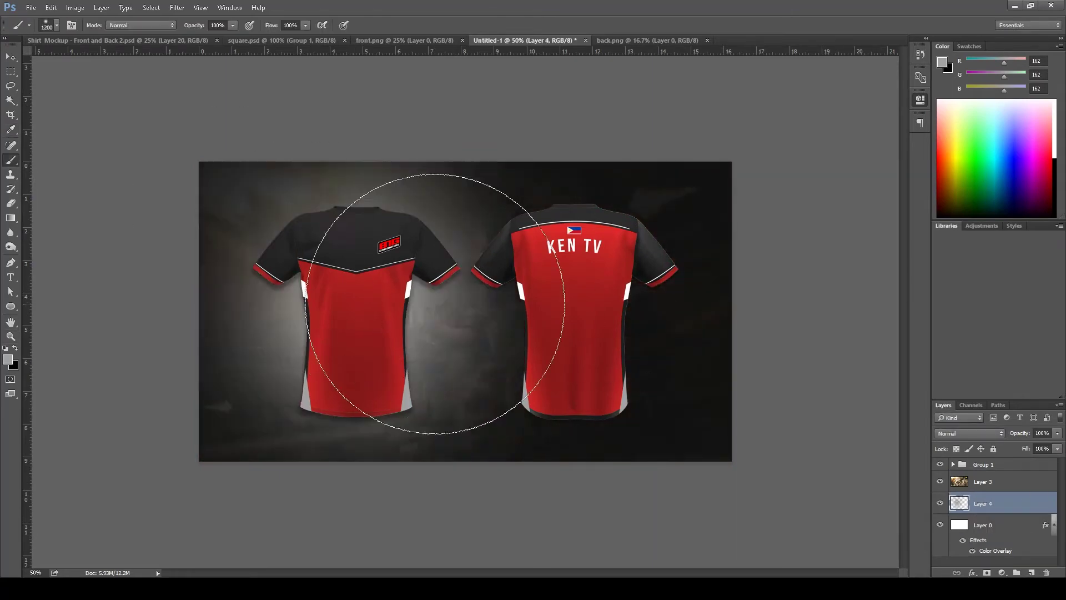
{"action": "left_click", "coordinate": [1042, 433]}
{"action": "type", "text": "50"}
{"action": "key", "text": "Return"}
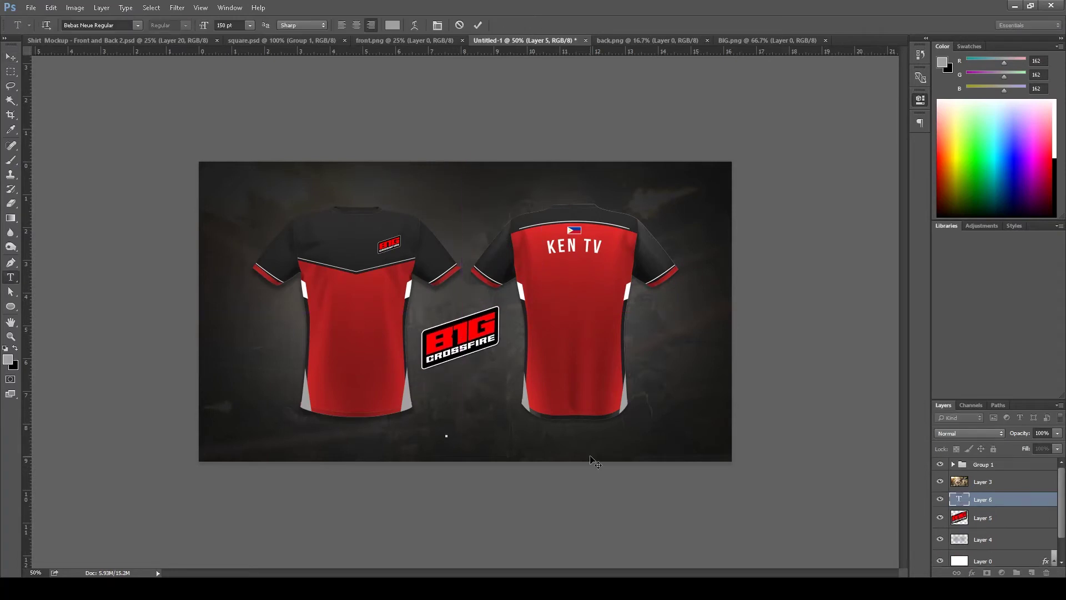
Type the 'esports jersey design' title, scale it into a bottom banner, and dim it to 20%
{"action": "type", "text": "esports jersey design"}
{"action": "key", "text": "ctrl+a"}
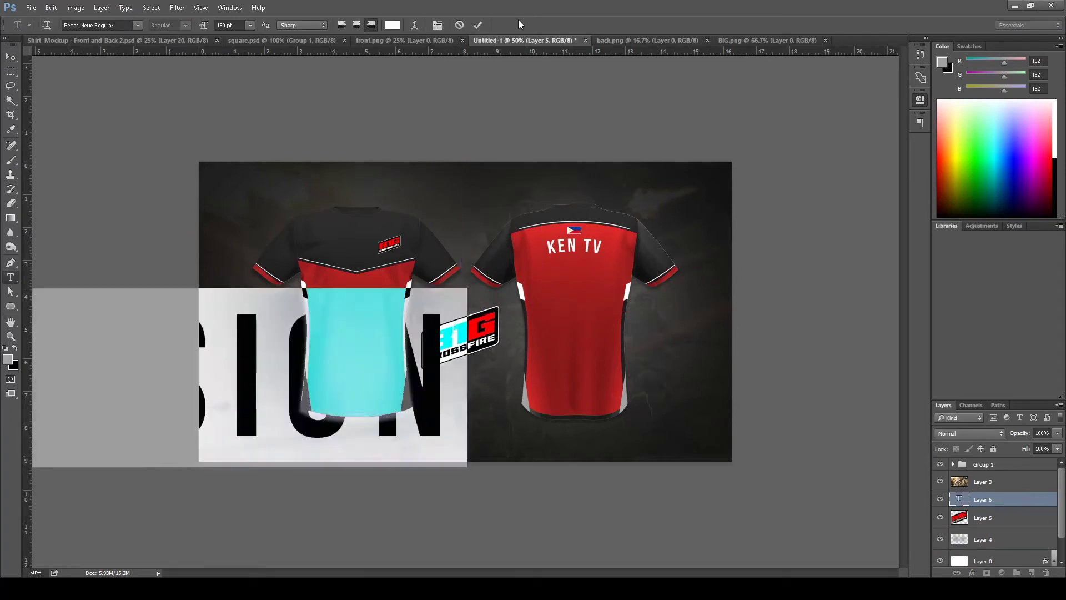
{"action": "key", "text": "ctrl+Return"}
{"action": "key", "text": "ctrl+t"}
{"action": "left_click_drag", "start_coordinate": [510, 327], "coordinate": [707, 444]}
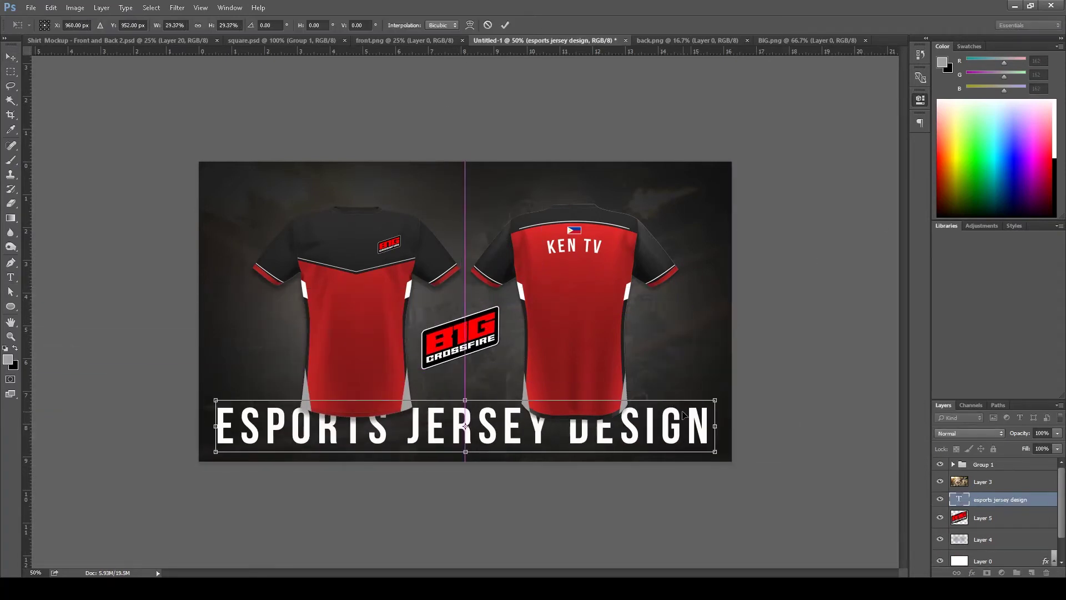
{"action": "key", "text": "Return"}
{"action": "key", "text": "v"}
{"action": "key", "text": "2"}
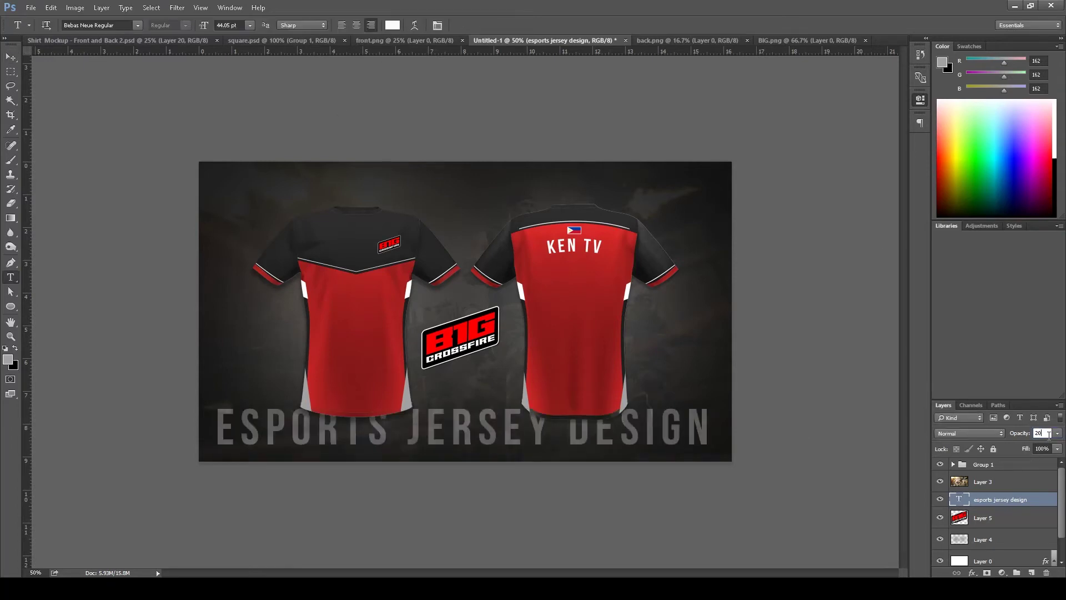
{"action": "key", "text": "ctrl+t"}
{"action": "left_click_drag", "start_coordinate": [706, 408], "coordinate": [561, 417]}
{"action": "key", "text": "Return"}
Edit the title text and move it along the bottom under the shirts
{"action": "key", "text": "t"}
{"action": "key", "text": "BackSpace"}
{"action": "key", "text": "BackSpace"}
{"action": "key", "text": "BackSpace"}
{"action": "type", "text": "Y"}
{"action": "key", "text": "ctrl+Return"}
{"action": "key", "text": "v"}
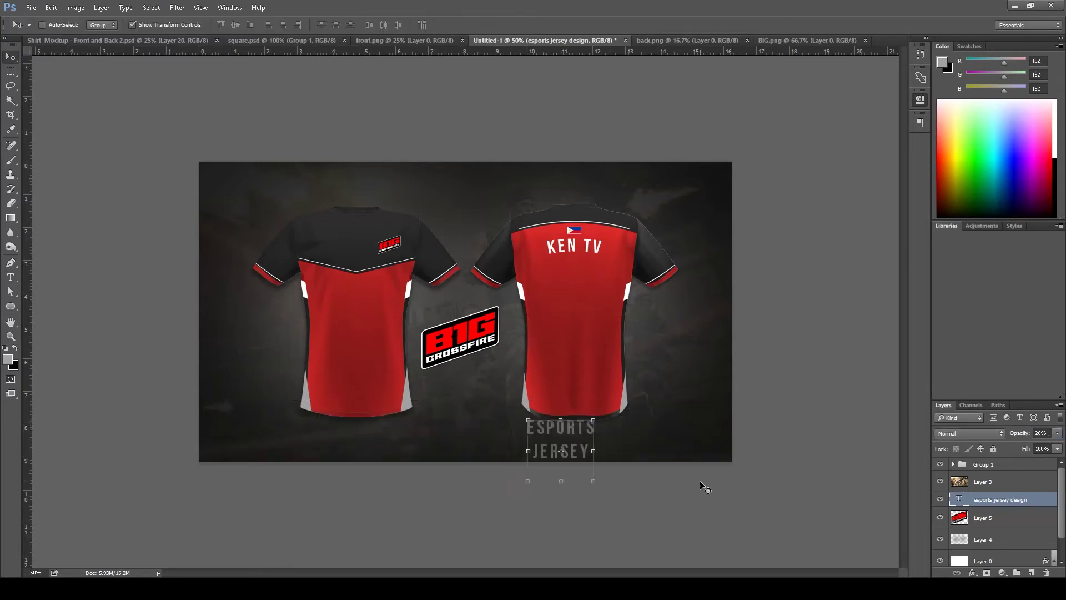
{"action": "left_click", "coordinate": [464, 401]}
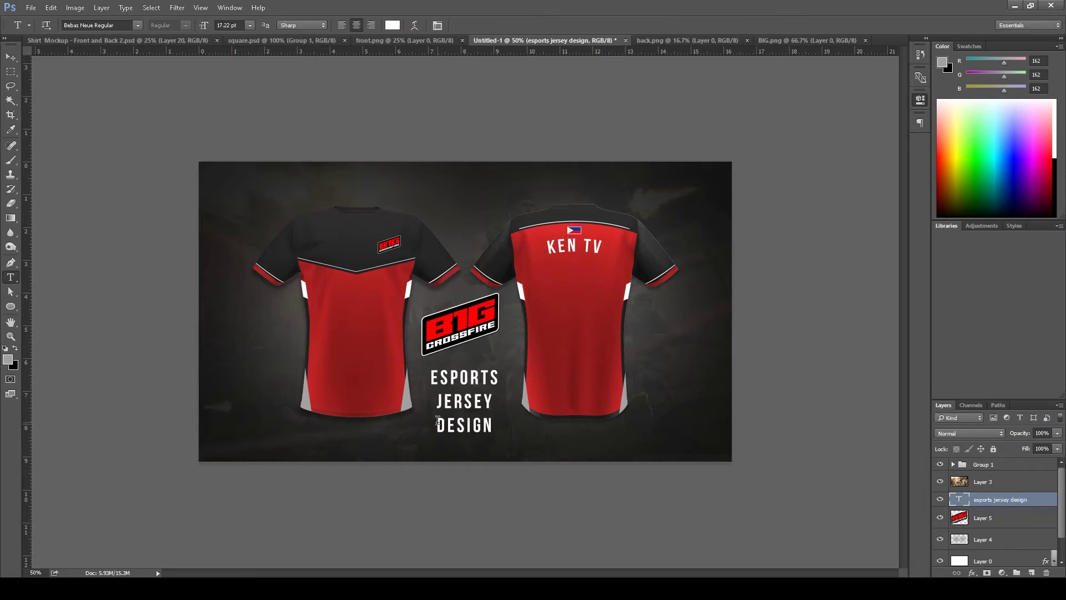
{"action": "key", "text": "ctrl+Return"}
{"action": "key", "text": "v"}
{"action": "left_click_drag", "start_coordinate": [530, 367], "coordinate": [544, 187]}
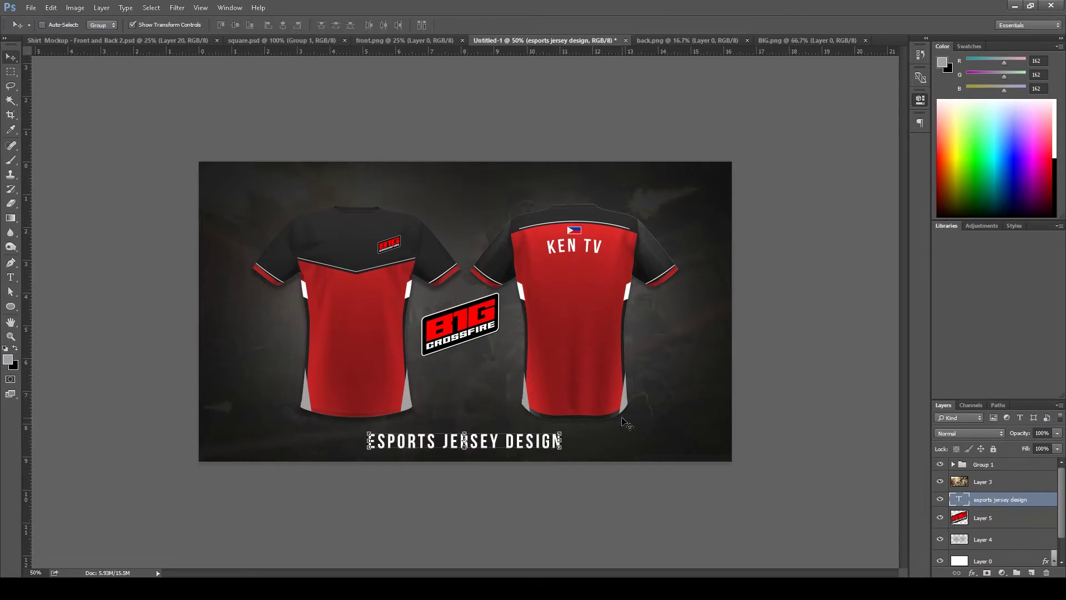
{"action": "key", "text": "z"}
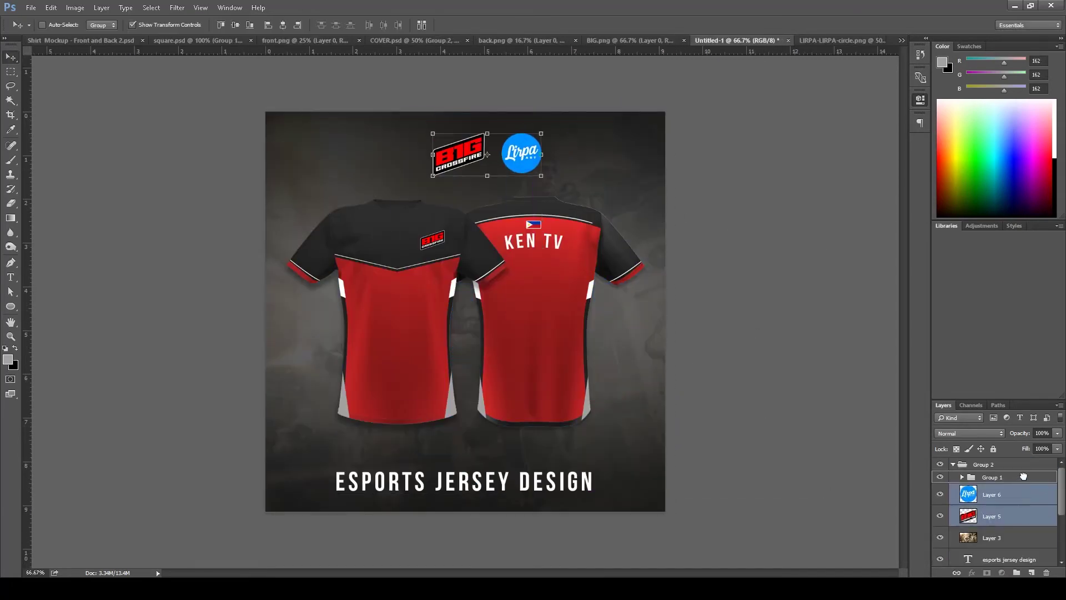
Move the logo layers above the shirt group, resize them, centre them, and group them
{"action": "left_click_drag", "start_coordinate": [1023, 477], "coordinate": [1024, 472]}
{"action": "key", "text": "ctrl+t"}
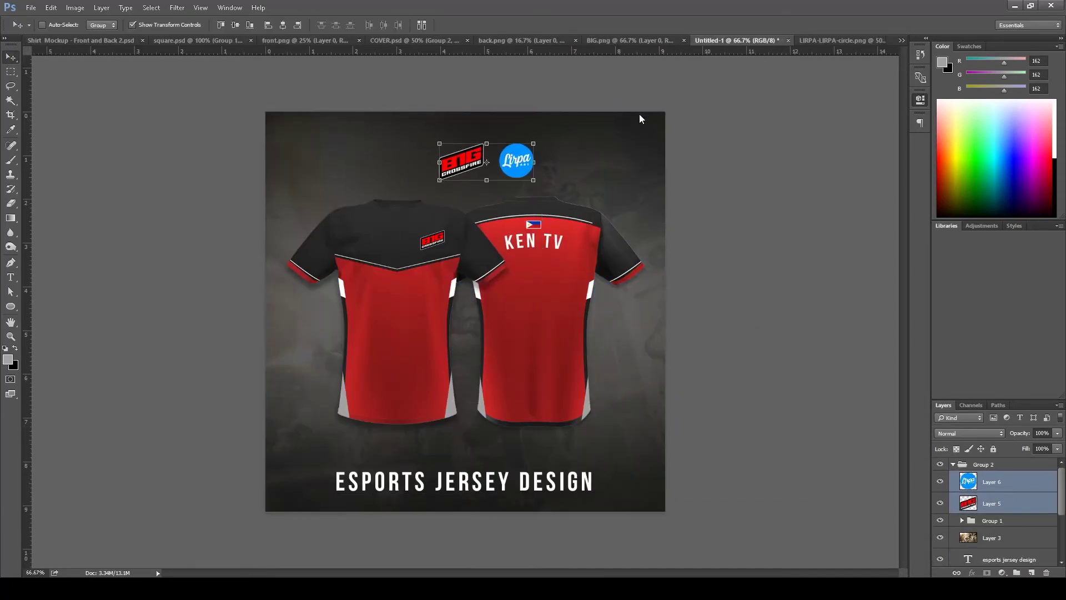
{"action": "mouse_move", "coordinate": [564, 163]}
{"action": "left_mouse_down"}
{"action": "mouse_move", "coordinate": [494, 159]}
{"action": "mouse_move", "coordinate": [494, 475]}
{"action": "left_mouse_up"}
{"action": "key", "text": "ctrl+g"}
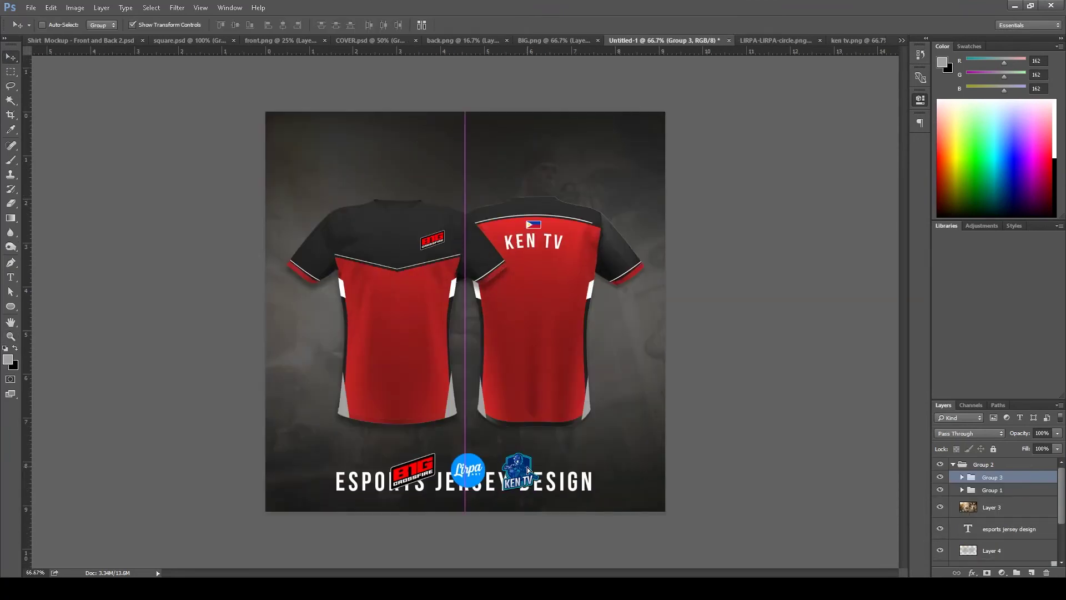
Move the Lirpa and KEN TV logos together to the bottom right
{"action": "key", "text": "ctrl+z"}
{"action": "left_click", "coordinate": [962, 477]}
{"action": "left_click", "coordinate": [999, 494]}
{"action": "left_click", "coordinate": [1000, 516], "text": "shift"}
{"action": "left_click_drag", "start_coordinate": [518, 156], "coordinate": [639, 478]}
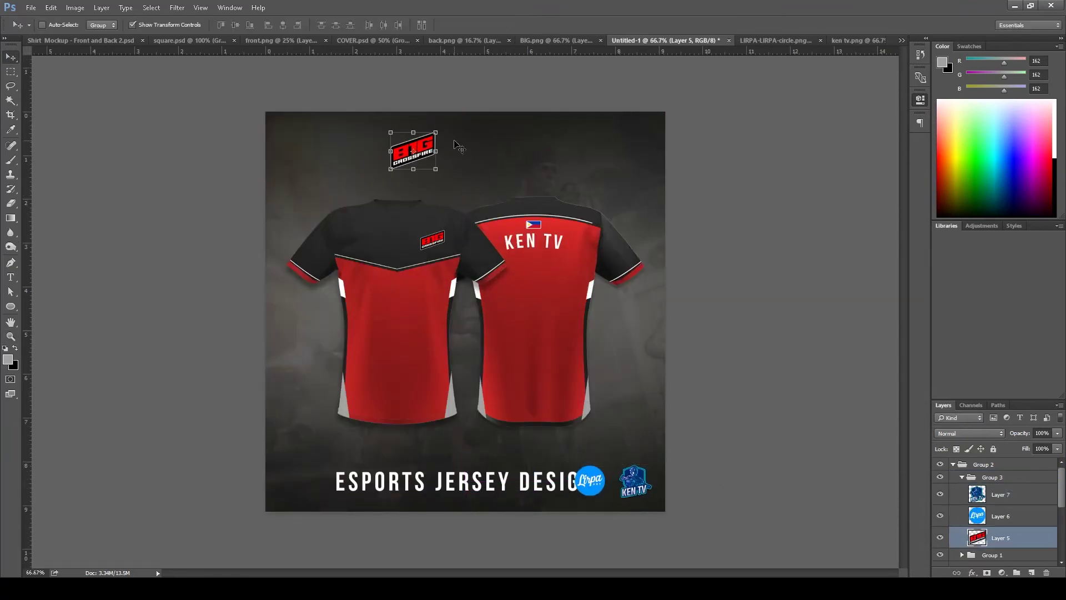
Place the BIG logo above the shirts and move the title up beneath them
{"action": "left_click", "coordinate": [562, 40]}
{"action": "left_click_drag", "start_coordinate": [519, 219], "coordinate": [554, 143]}
{"action": "left_click_drag", "start_coordinate": [535, 188], "coordinate": [465, 161]}
{"action": "key", "text": "Return"}
{"action": "left_click", "coordinate": [456, 482], "text": "ctrl"}
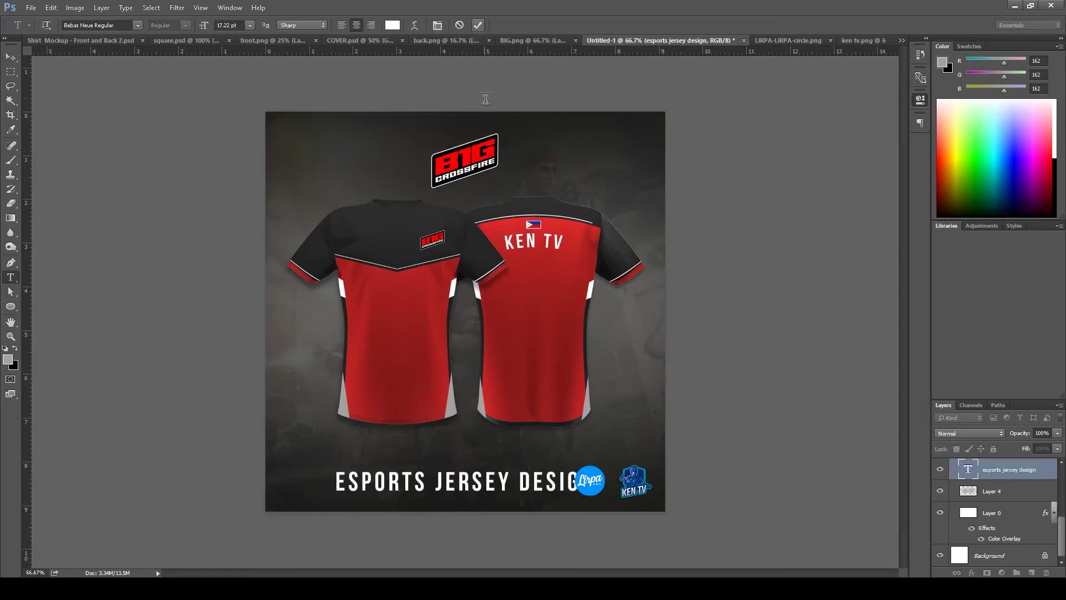
{"action": "left_click_drag", "start_coordinate": [455, 481], "coordinate": [465, 457]}
Delete the KEN TV logo and centre the Lirpa logo below the title
{"action": "left_click", "coordinate": [633, 481], "text": "ctrl"}
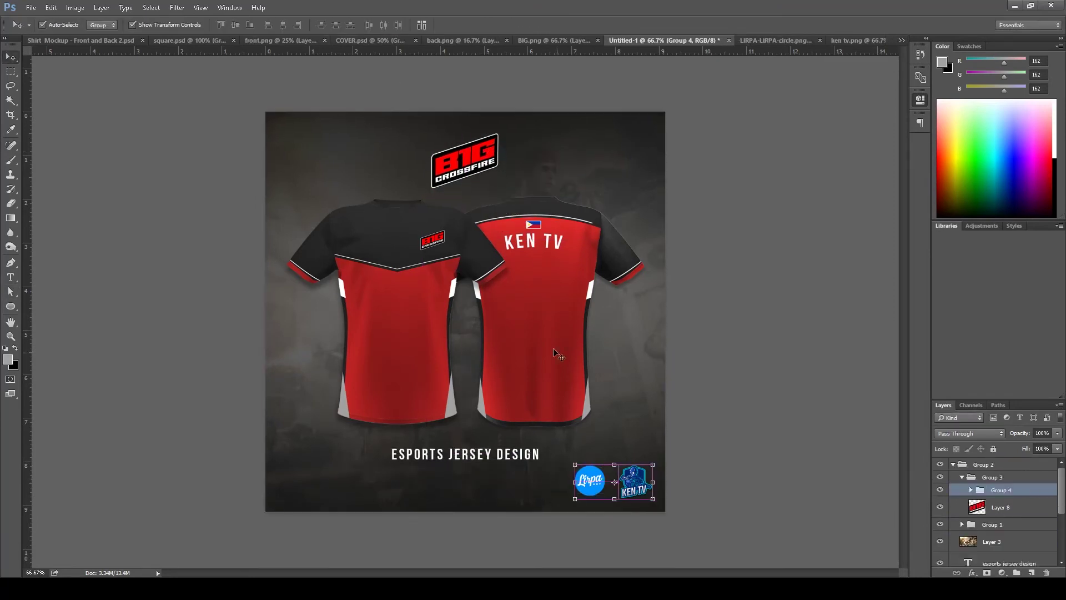
{"action": "left_click", "coordinate": [970, 490]}
{"action": "left_click", "coordinate": [1005, 507]}
{"action": "key", "text": "Delete"}
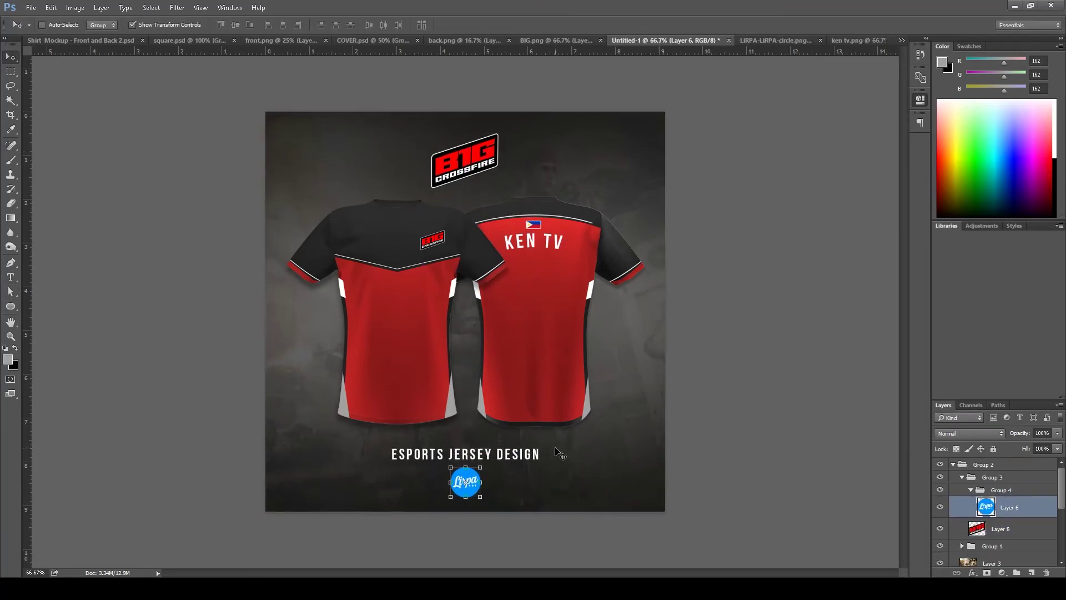
{"action": "left_click_drag", "start_coordinate": [442, 484], "coordinate": [465, 483]}
{"action": "key", "text": "z"}
{"action": "key", "text": "ctrl+minus"}
Centre the BIG logo horizontally and move the Lirpa logo to the bottom-left corner
{"action": "left_click", "coordinate": [529, 314]}
{"action": "key", "text": "alt+bracketleft"}
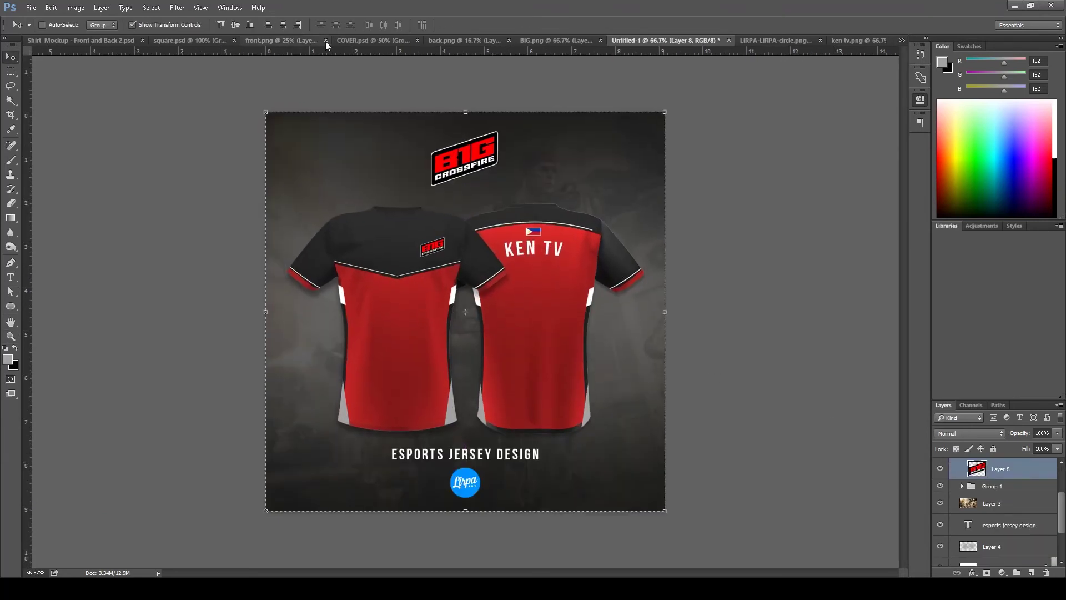
{"action": "key", "text": "a"}
{"action": "key", "text": "alt+bracketright"}
{"action": "left_click_drag", "start_coordinate": [466, 482], "coordinate": [301, 482]}
{"action": "key", "text": "ctrl+plus"}
Paste a YouTube logo and shrink it beside the Lirpa logo
{"action": "key", "text": "t"}
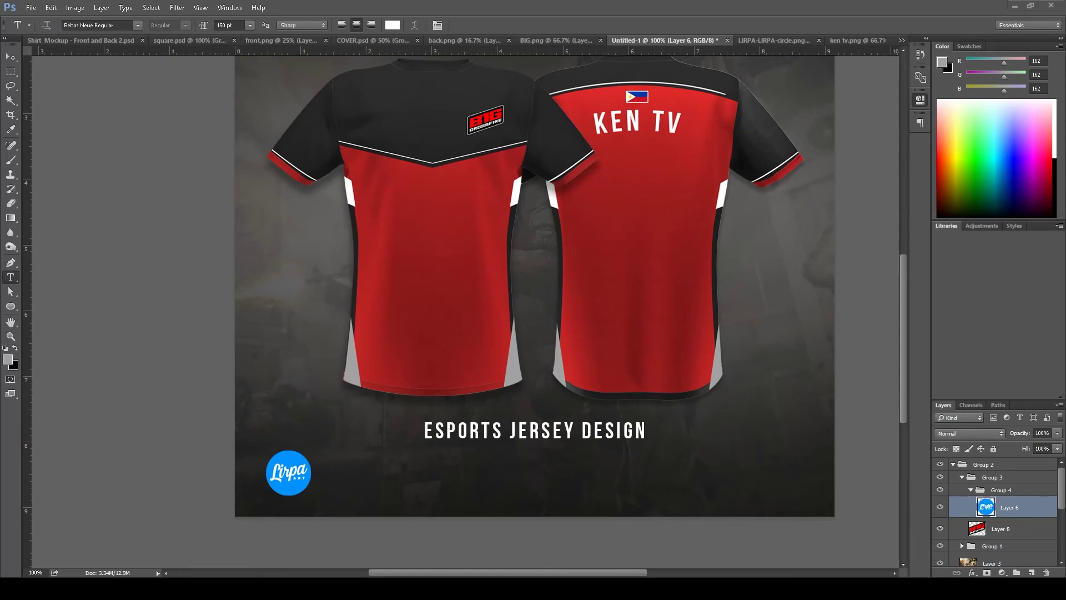
{"action": "key", "text": "ctrl+v"}
{"action": "key", "text": "ctrl+t"}
{"action": "key", "text": "Return"}
{"action": "key", "text": "v"}
{"action": "left_click_drag", "start_coordinate": [506, 309], "coordinate": [343, 473]}
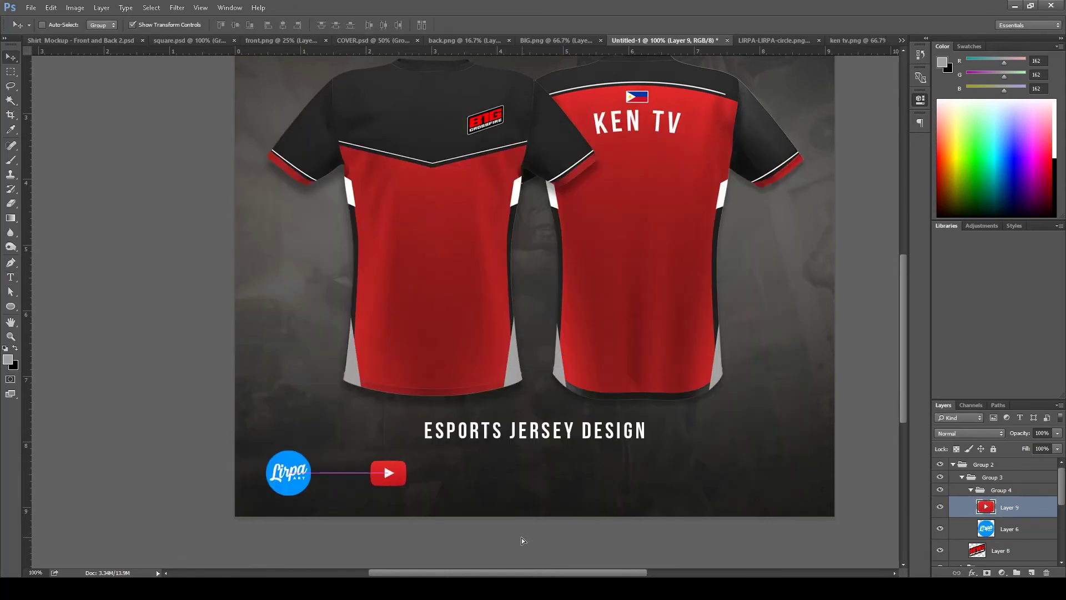
Type the channel name and shrink it beside the YouTube logo
{"action": "type", "text": "tApril padua"}
{"action": "key", "text": "ctrl+t"}
{"action": "key", "text": "ctrl+minus"}
{"action": "left_click_drag", "start_coordinate": [714, 419], "coordinate": [489, 369]}
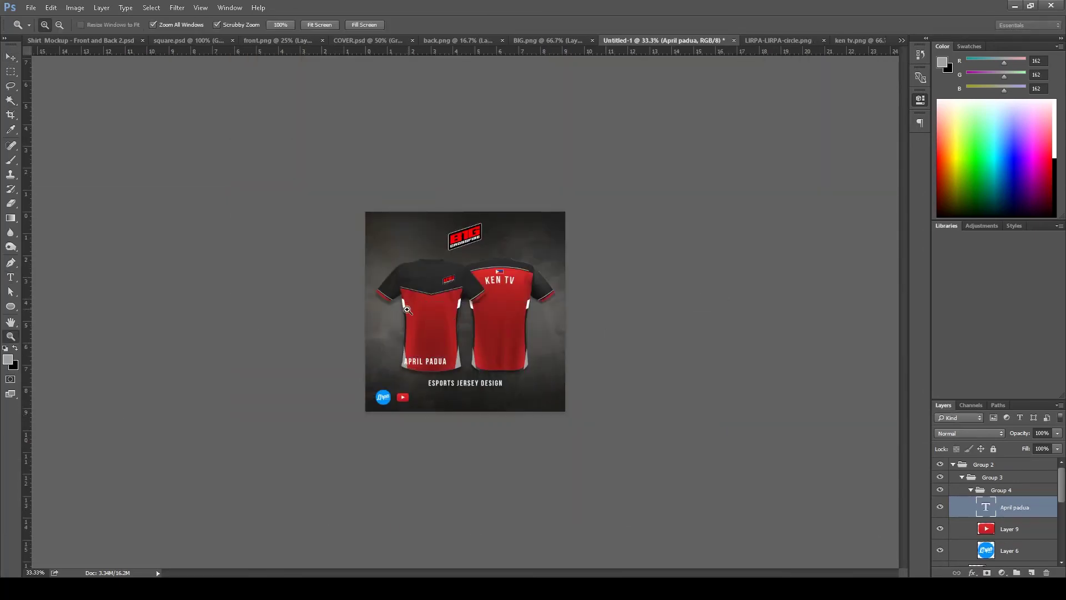
{"action": "key", "text": "ctrl+plus"}
{"action": "key", "text": "Return"}
{"action": "key", "text": "z"}
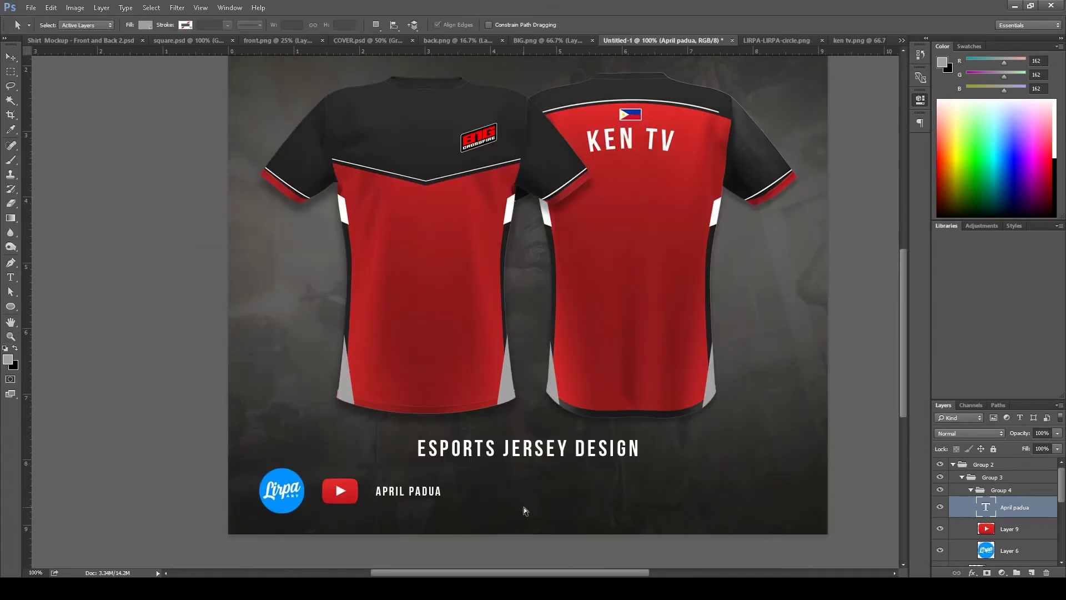
Move the YouTube logo and channel name bottom-right and nudge the Lirpa logo left
{"action": "key", "text": "v"}
{"action": "left_click", "coordinate": [1009, 529], "text": "shift"}
{"action": "left_click_drag", "start_coordinate": [556, 513], "coordinate": [763, 518]}
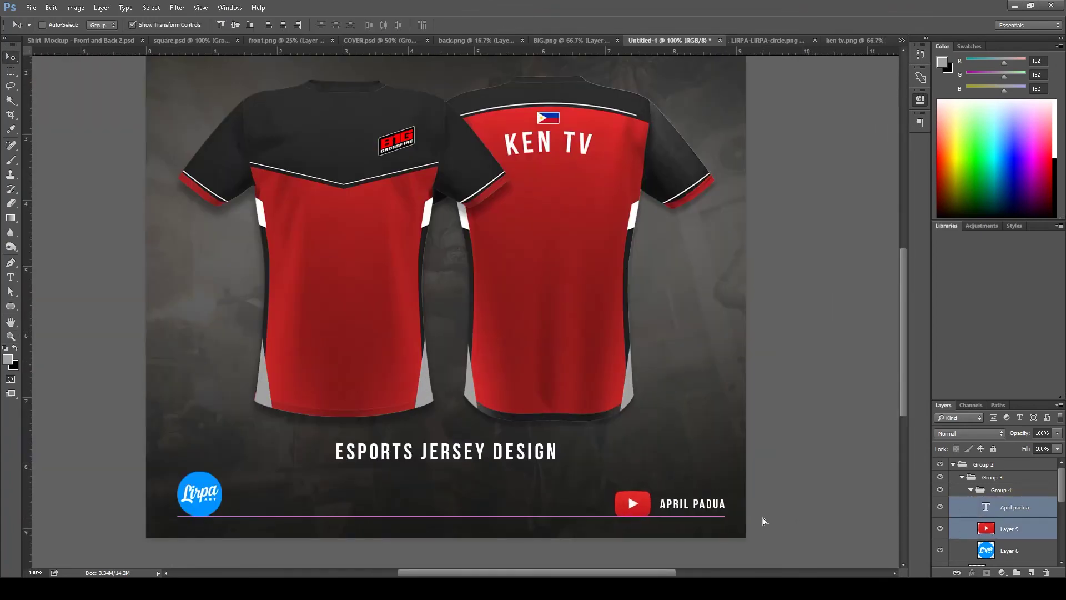
{"action": "left_click_drag", "start_coordinate": [199, 494], "coordinate": [183, 493]}
{"action": "key", "text": "z"}
{"action": "key", "text": "ctrl+minus"}
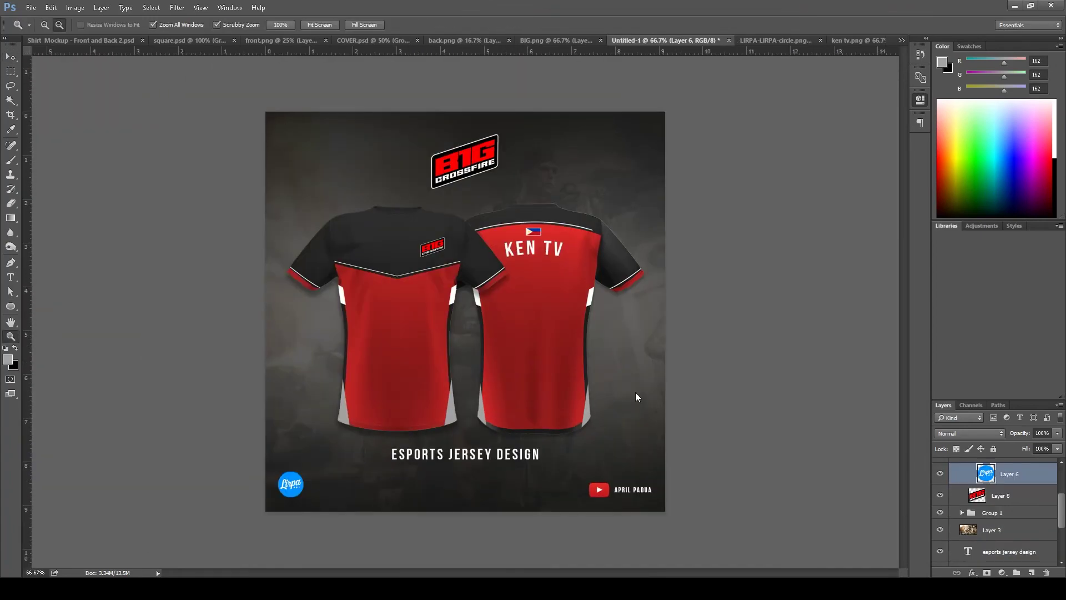